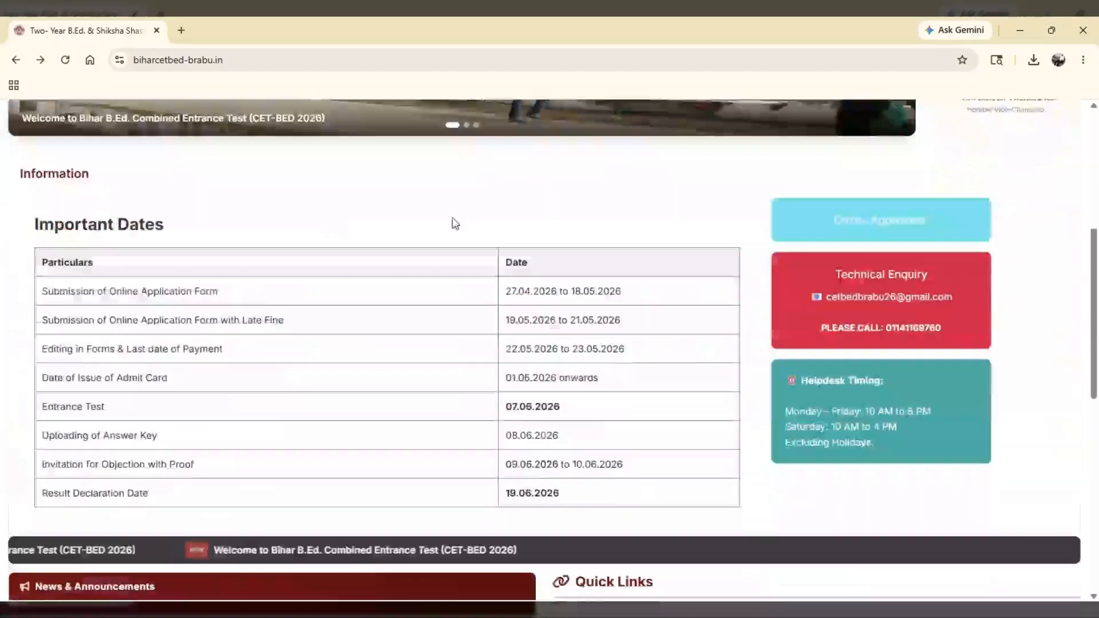
- Examine the Important Dates table on the CET-BED 2026 site, highlighting the closing date for submitting the online application form
scroll(677, 216, "down", 2)
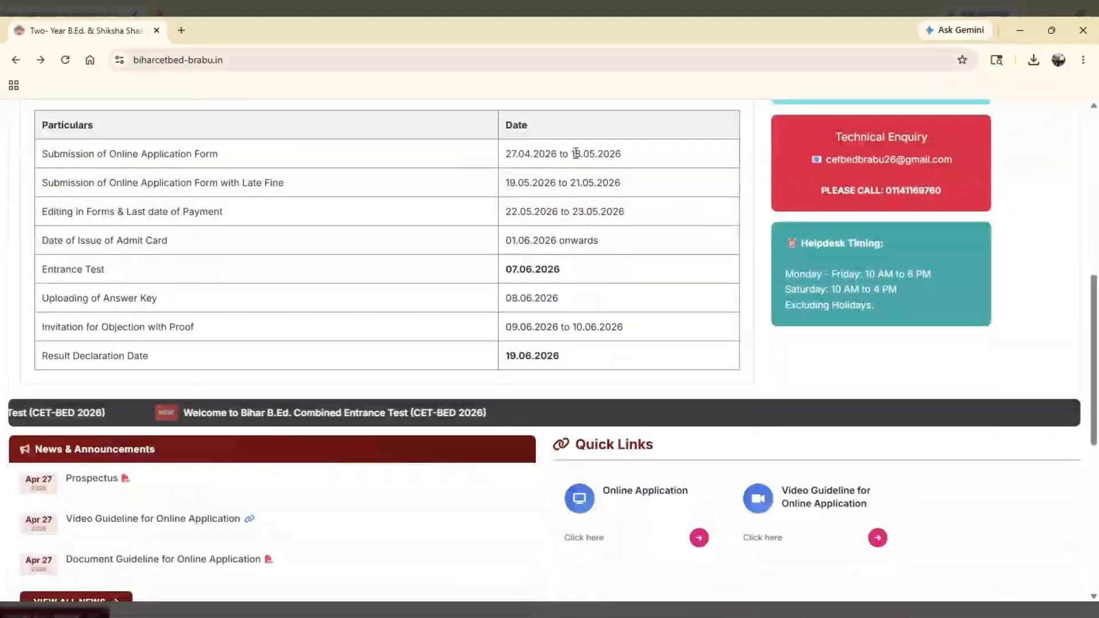
left_click_drag(573, 153, 623, 156)
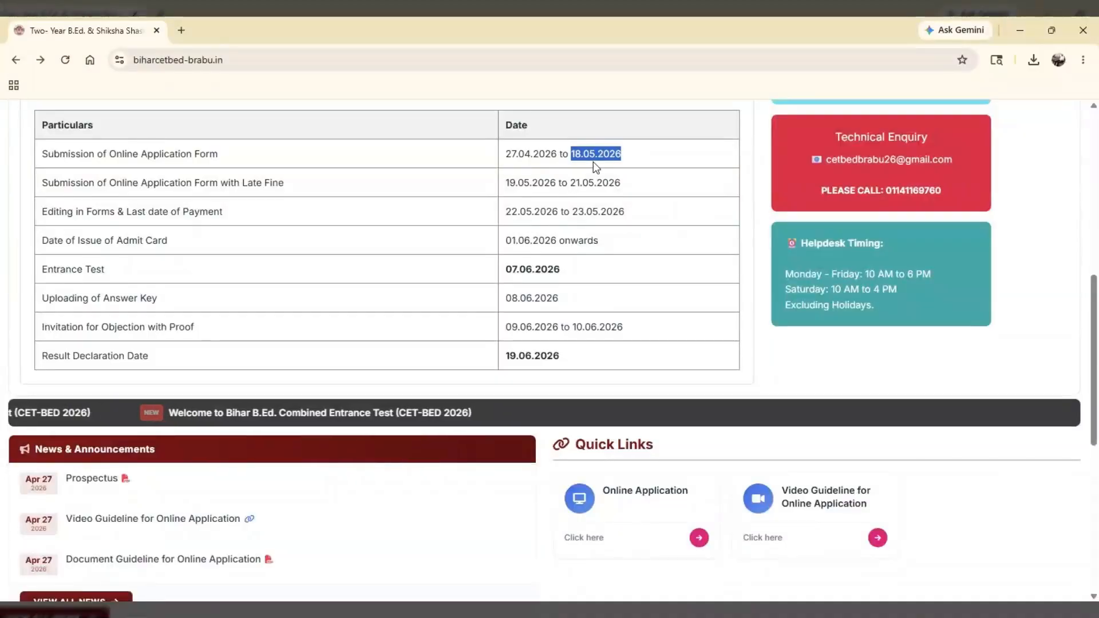
scroll(568, 237, "up", 2)
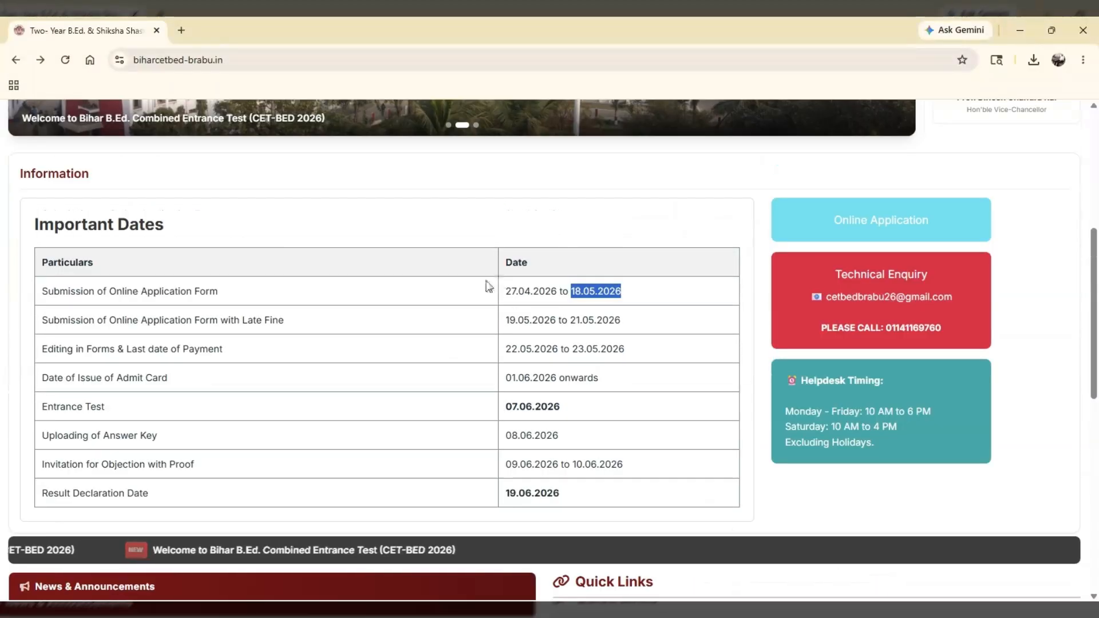
scroll(373, 298, "down", 2)
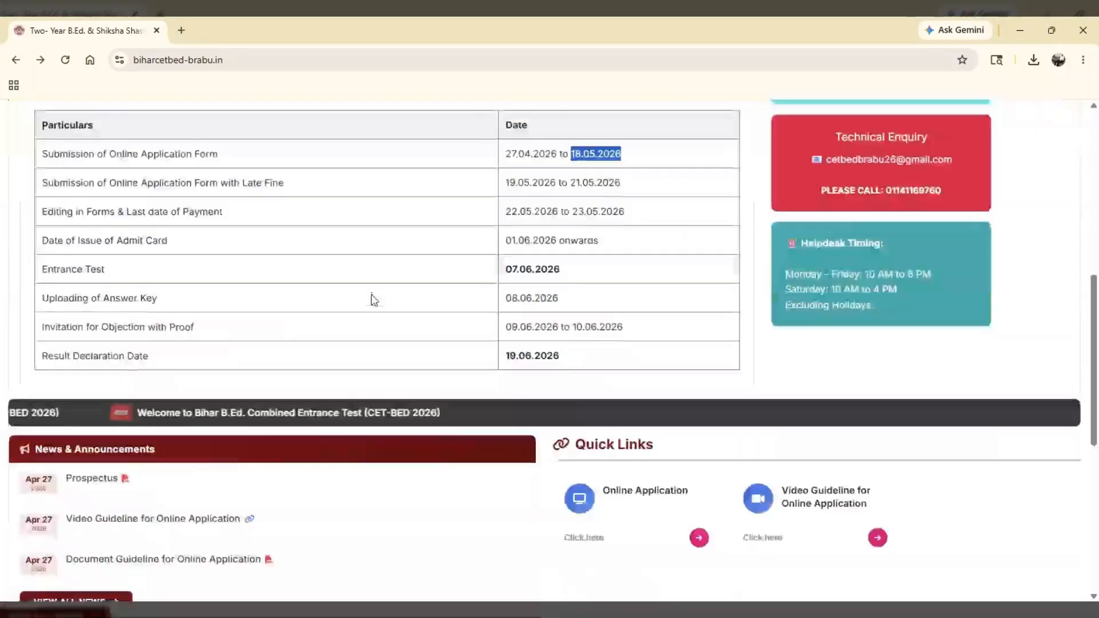
scroll(319, 302, "up", 3)
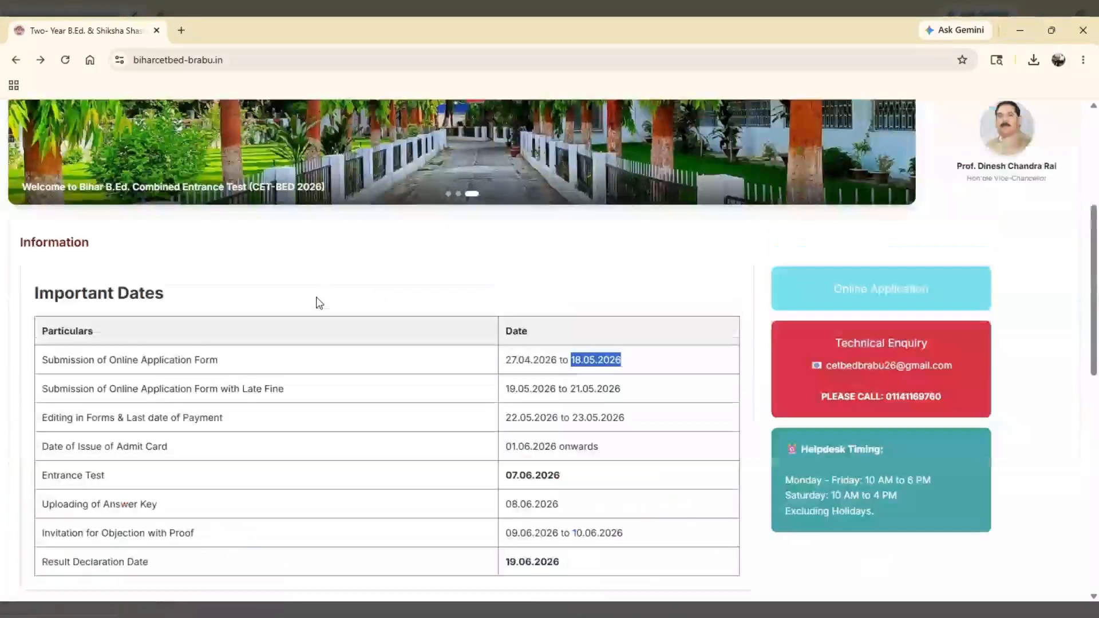
scroll(448, 270, "up", 3)
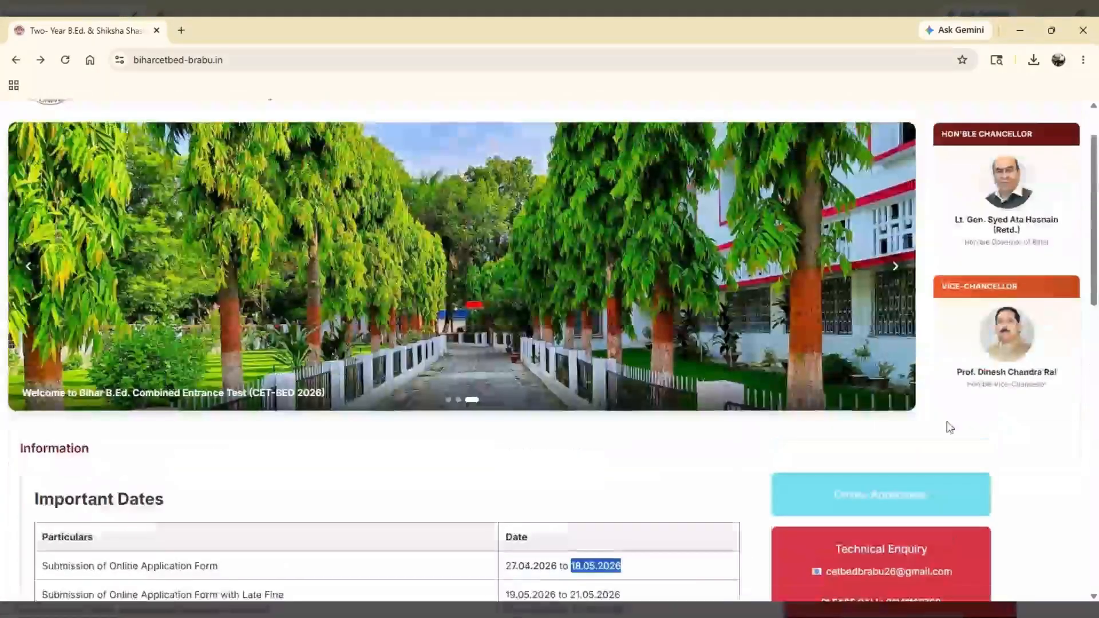
left_click(252, 63)
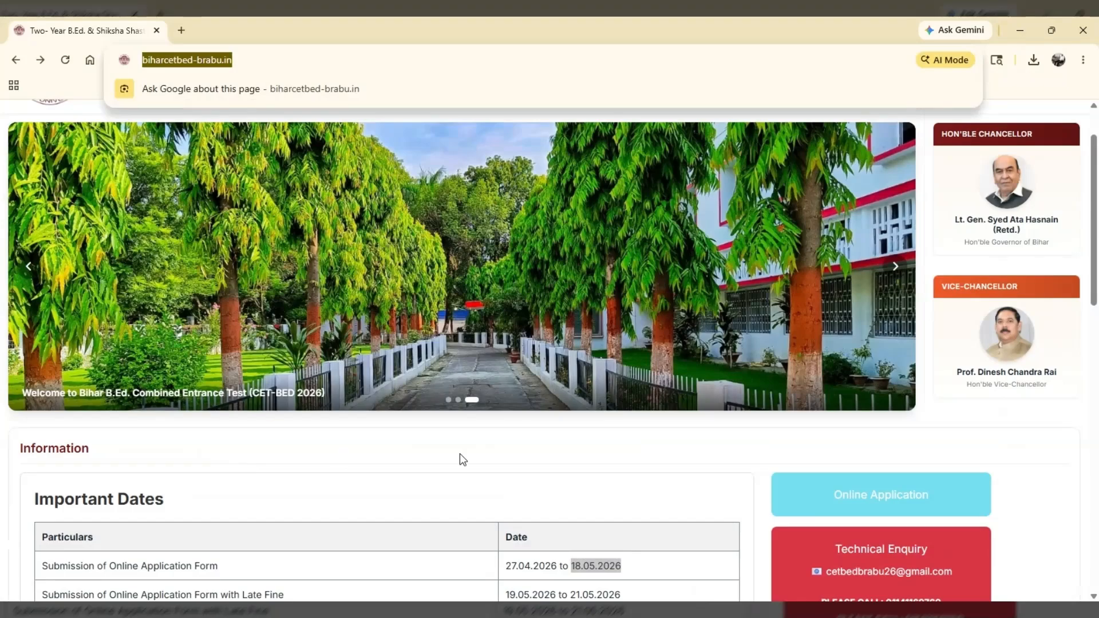
scroll(671, 437, "down", 2)
left_click(357, 334)
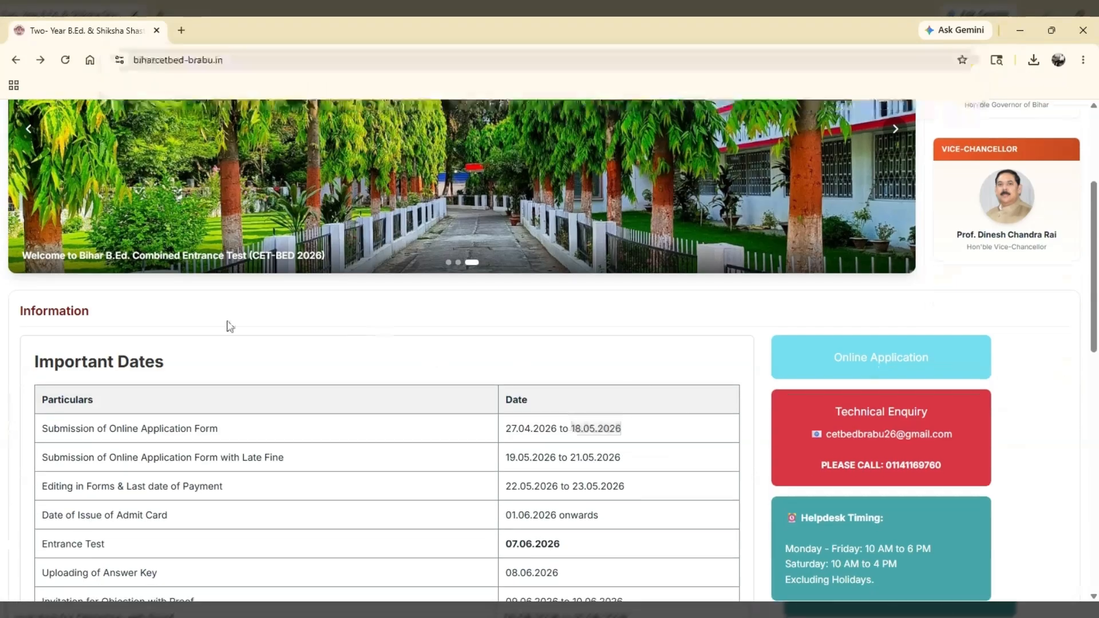
- Open the Online Application portal and start a new applicant registration
scroll(294, 383, "down", 2)
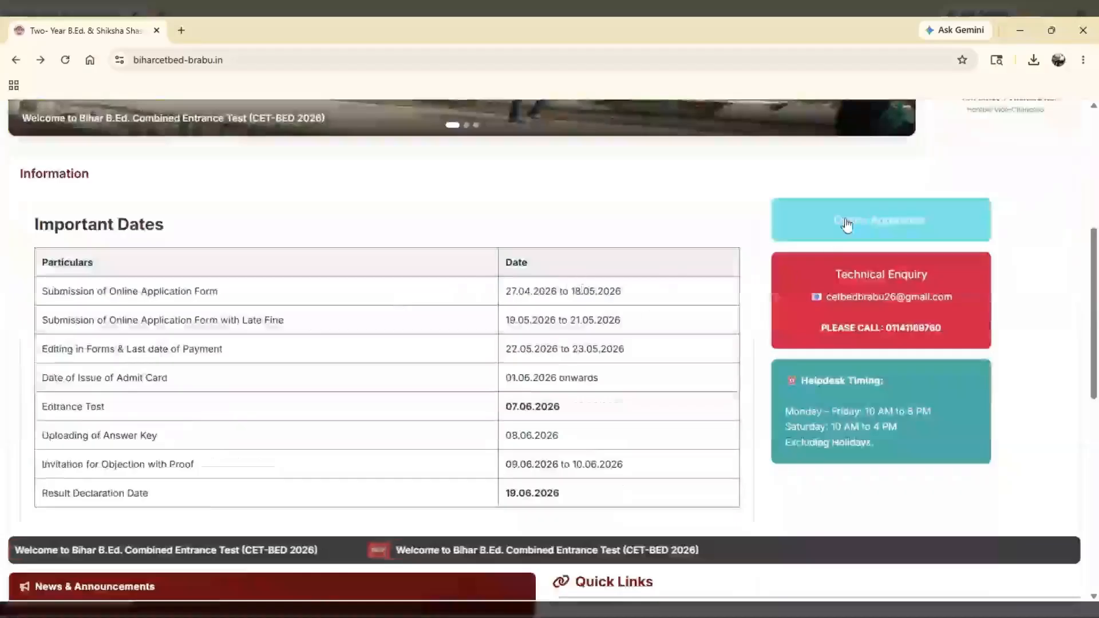
left_click(891, 226)
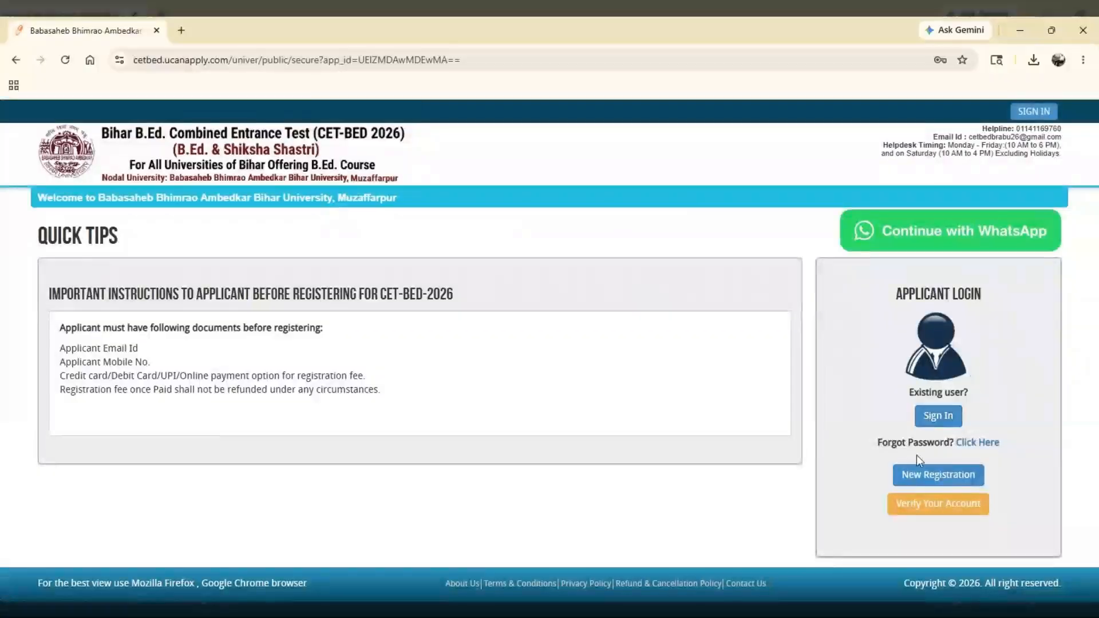
left_click(924, 482)
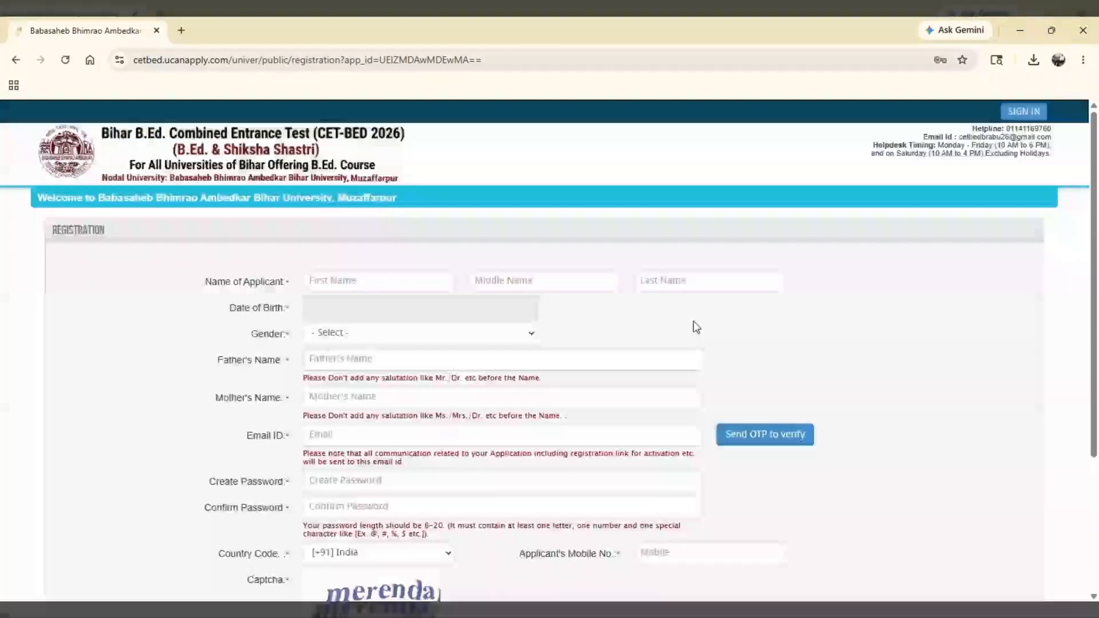
- Go through the applicant name fields, fill in the date of birth and set the gender to MALE
left_click(324, 284)
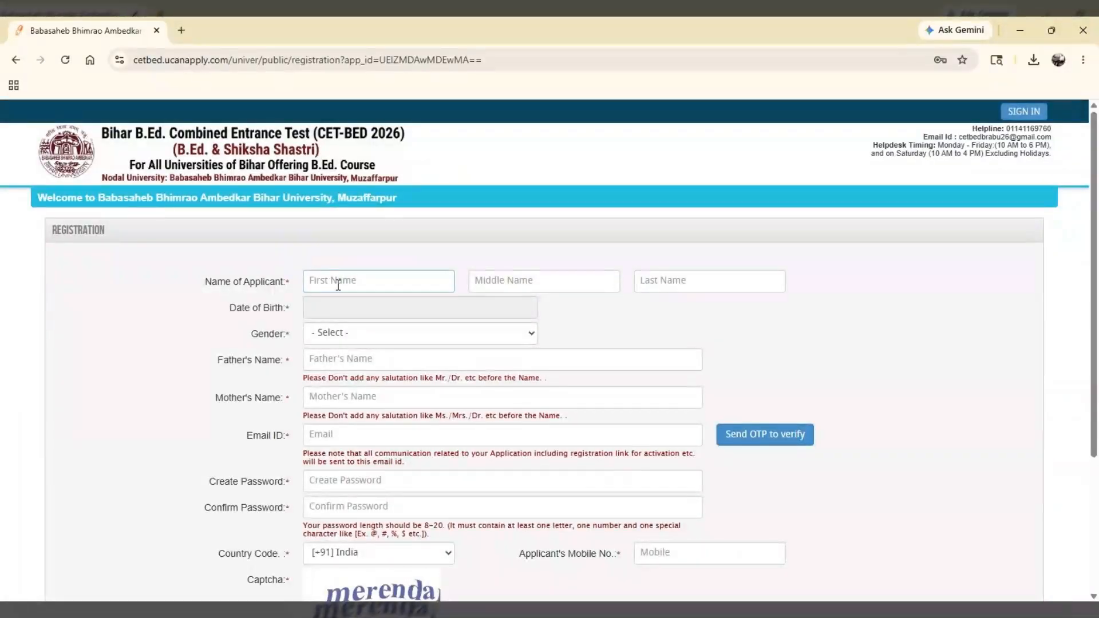
left_click(531, 287)
left_click(682, 291)
left_click(372, 311)
scroll(412, 286, "down", 1)
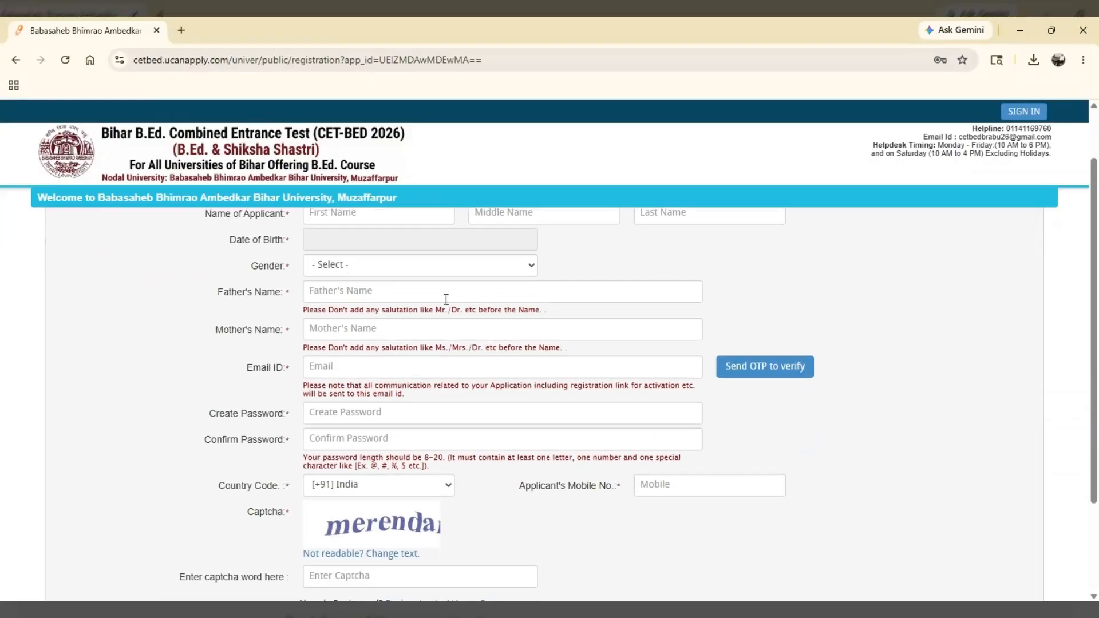
left_click(372, 242)
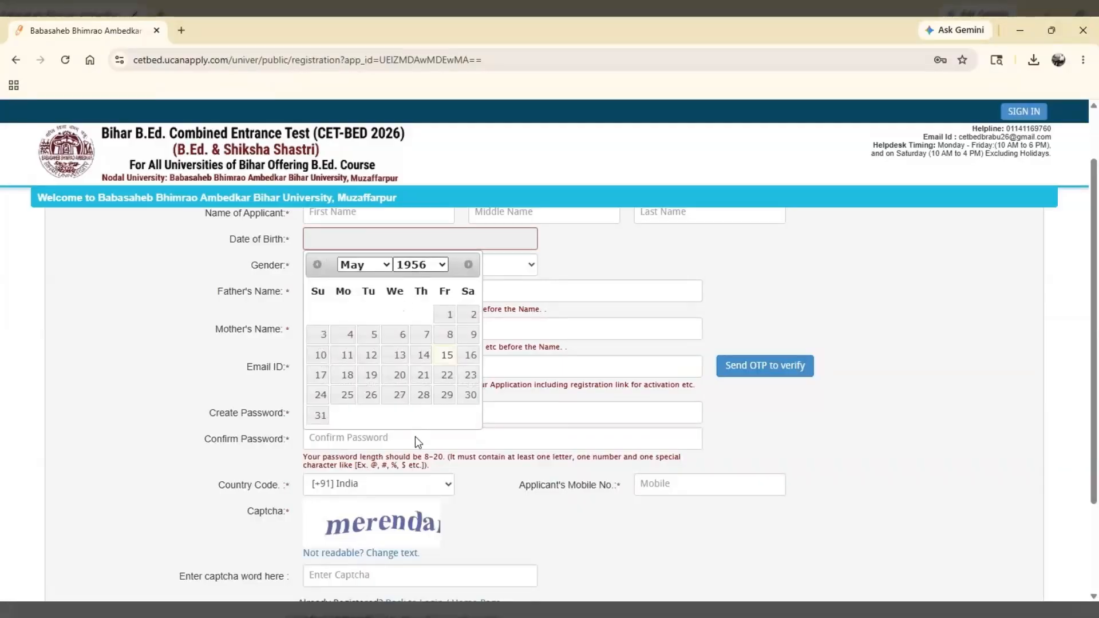
left_click(419, 524)
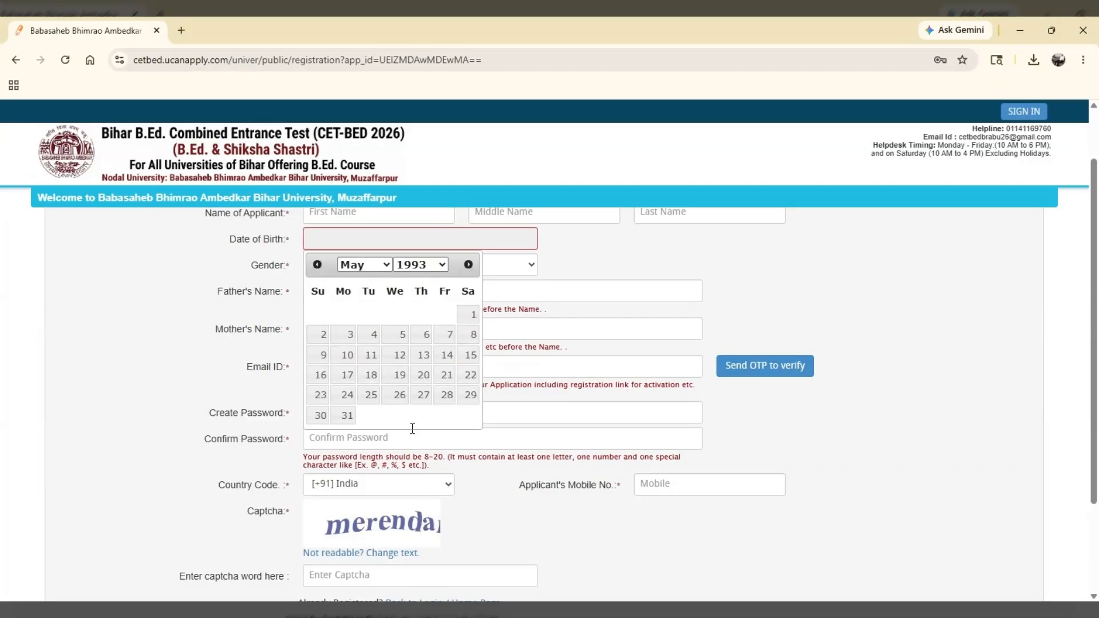
left_click(361, 392)
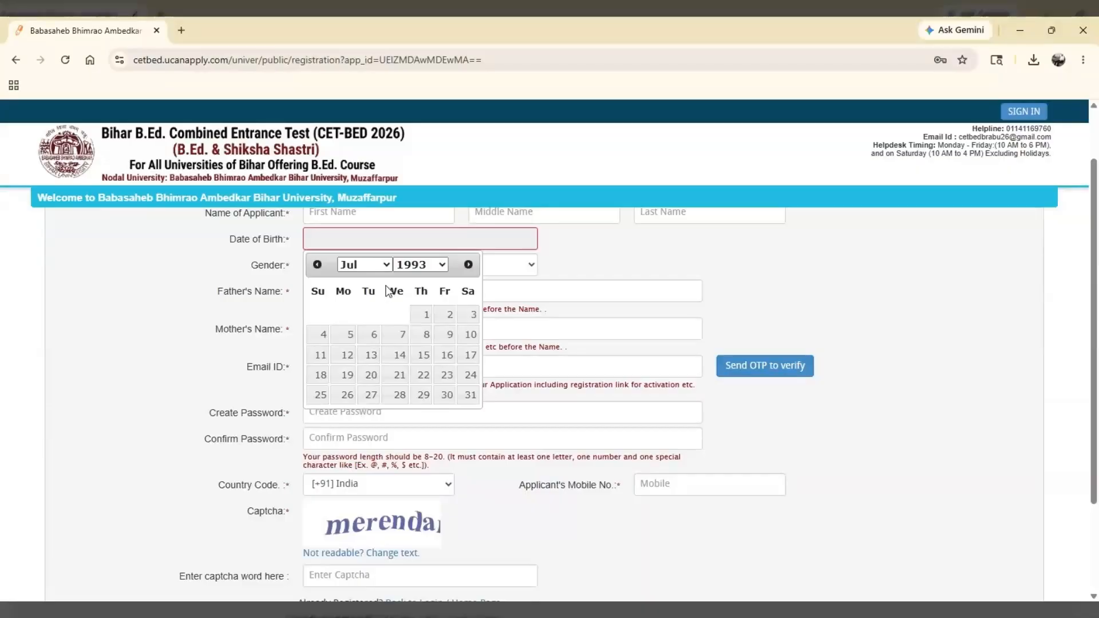
left_click(372, 337)
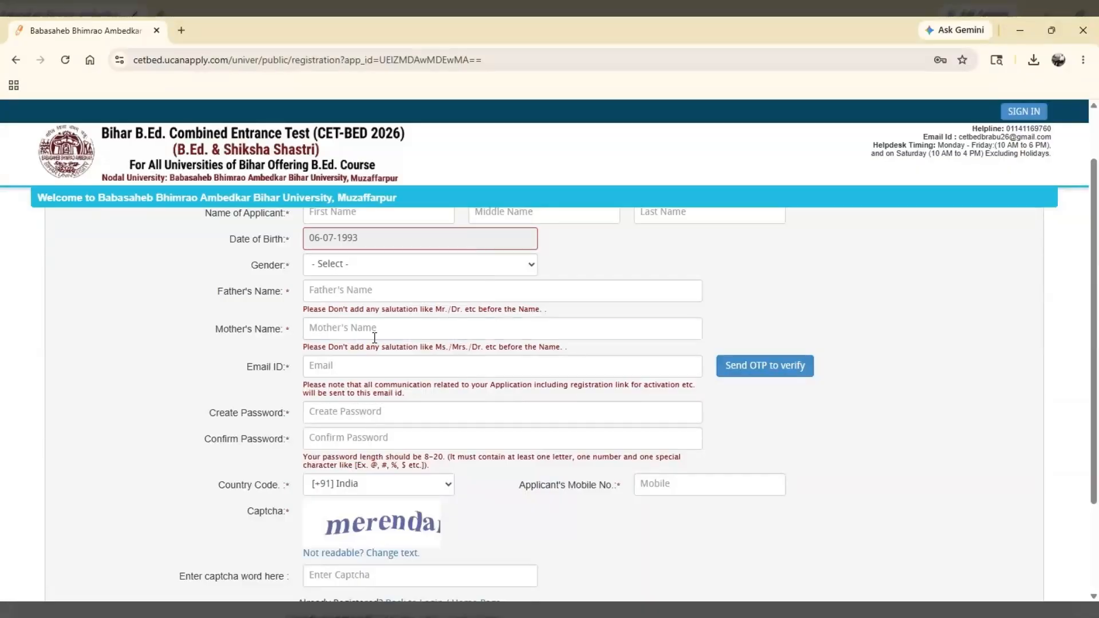
key("m")
- Examine the remaining registration fields: parents' names, email ID, password, mobile number and captcha
left_click(346, 291)
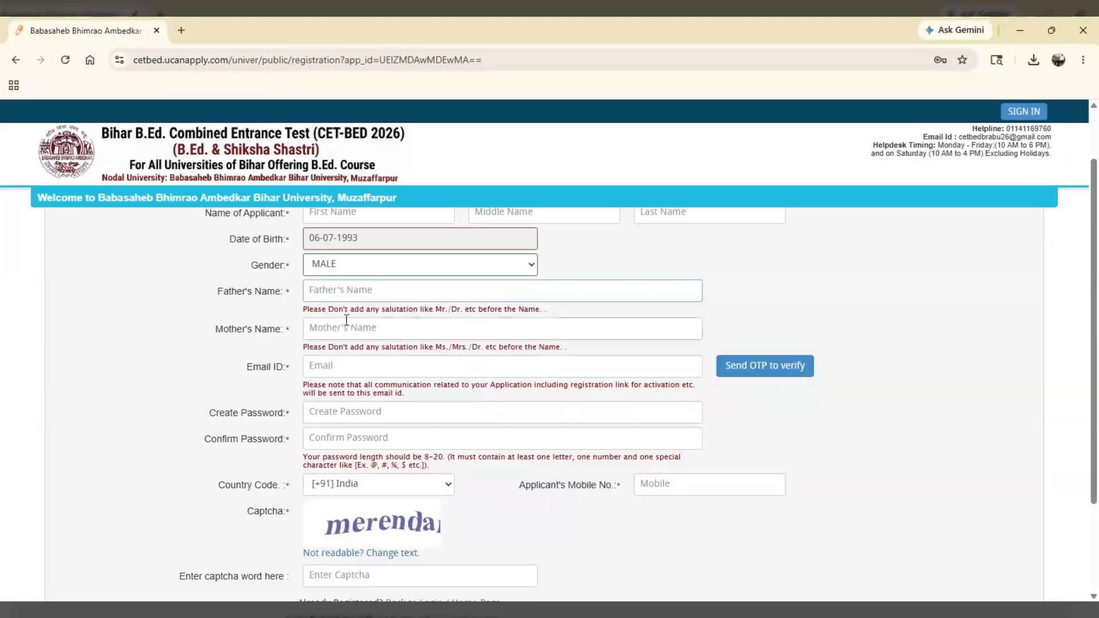
left_click(352, 367)
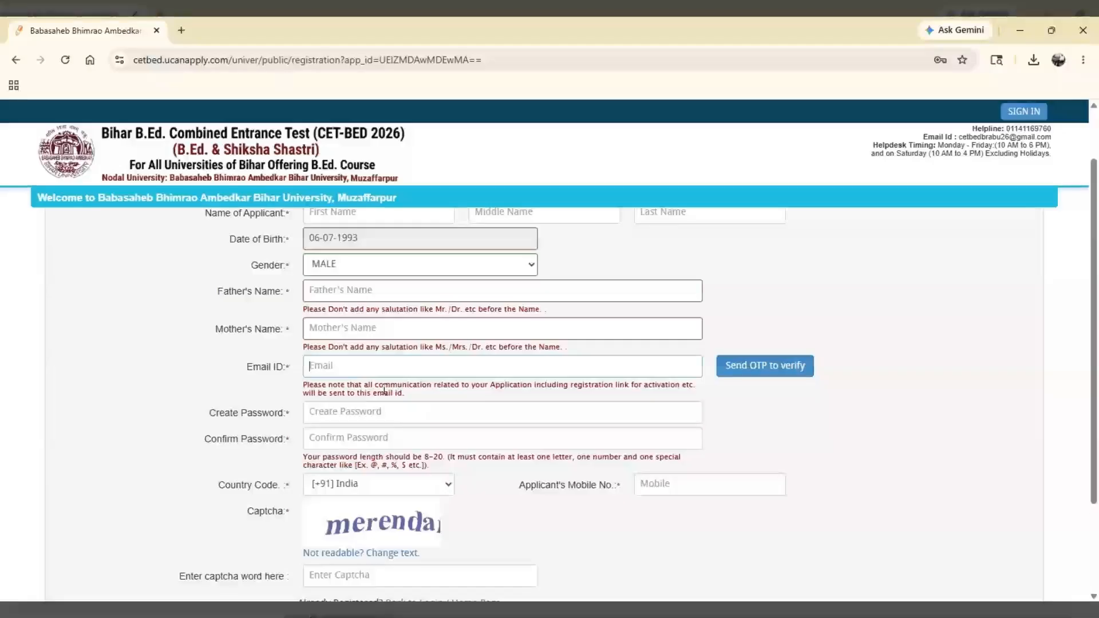
left_click(355, 404)
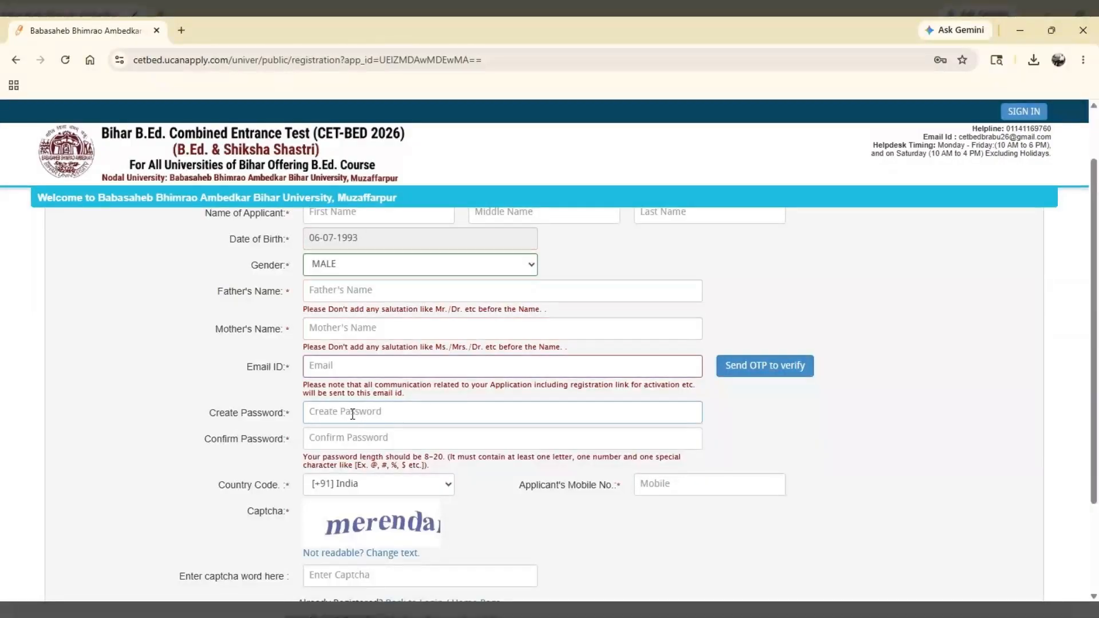
left_click(143, 426)
left_click(342, 444)
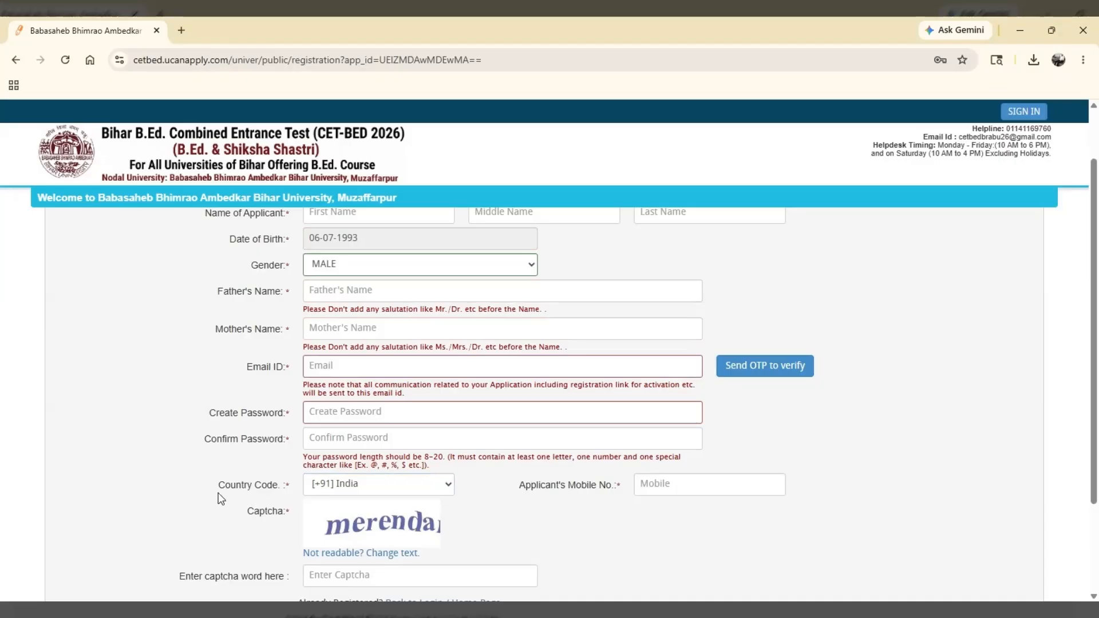
left_click(677, 480)
scroll(687, 480, "down", 2)
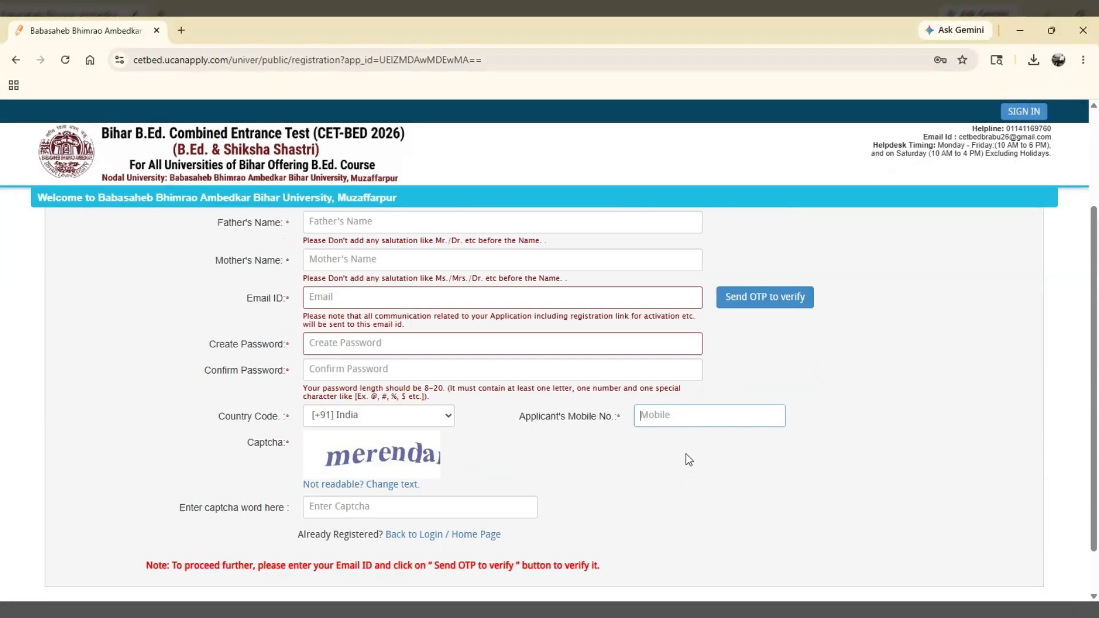
scroll(629, 429, "down", 2)
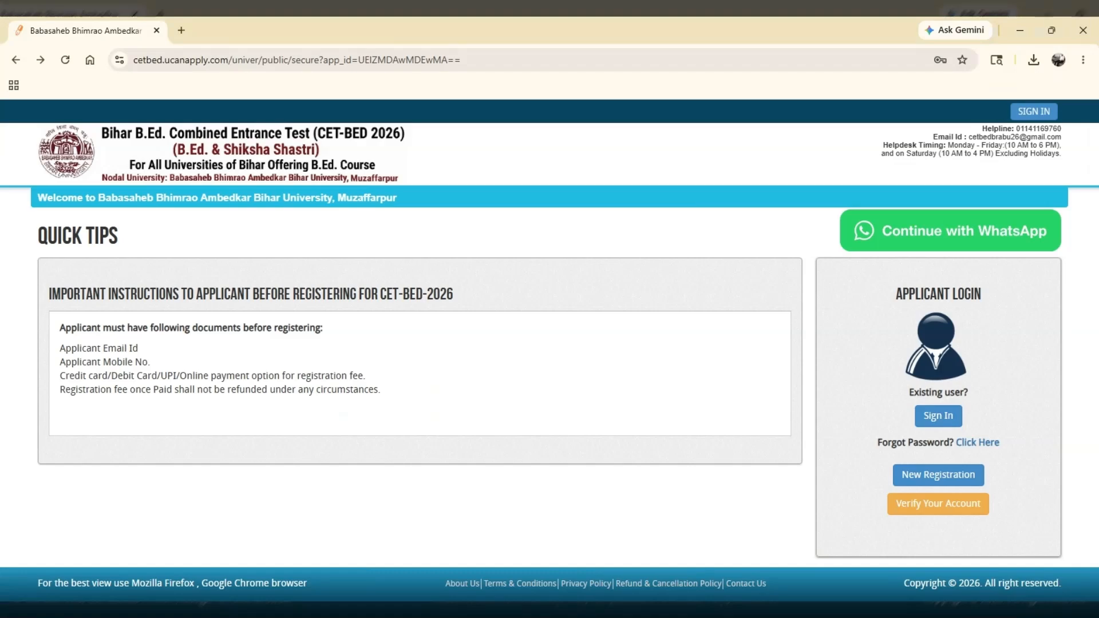
- Sign in as an existing applicant and open the Applicant Detail stage of the incomplete B.Ed. application
left_click(936, 417)
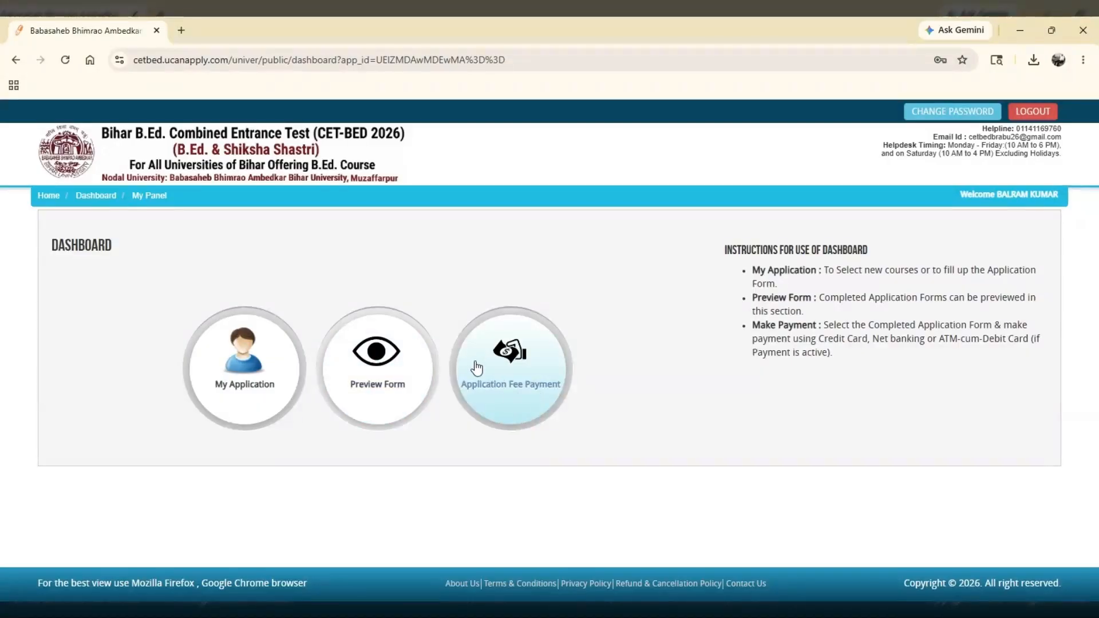
left_click(243, 378)
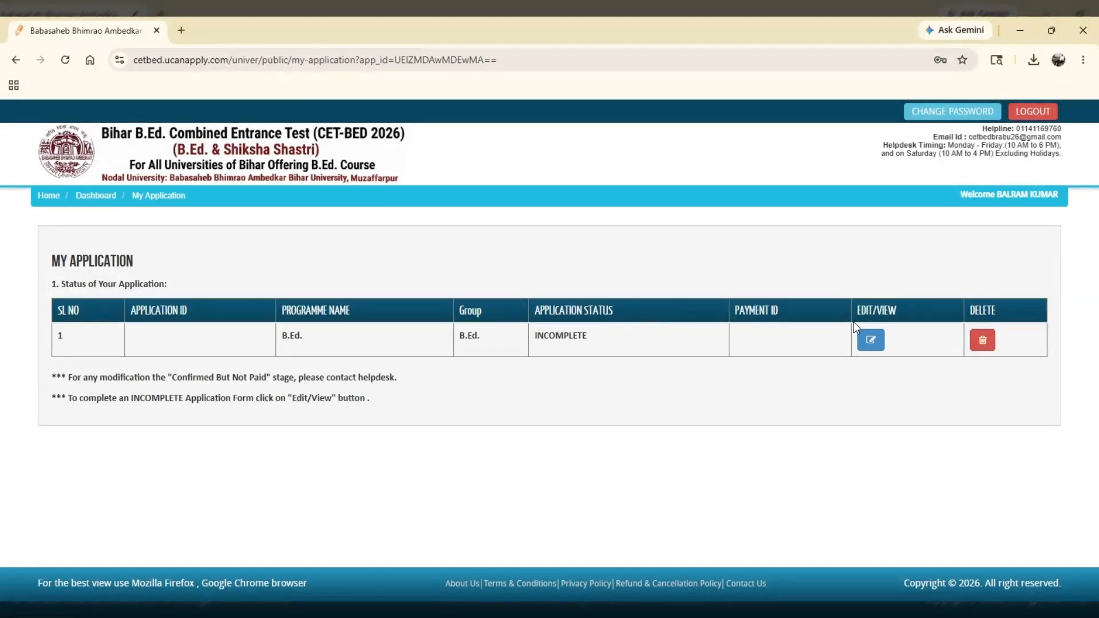
left_click(878, 342)
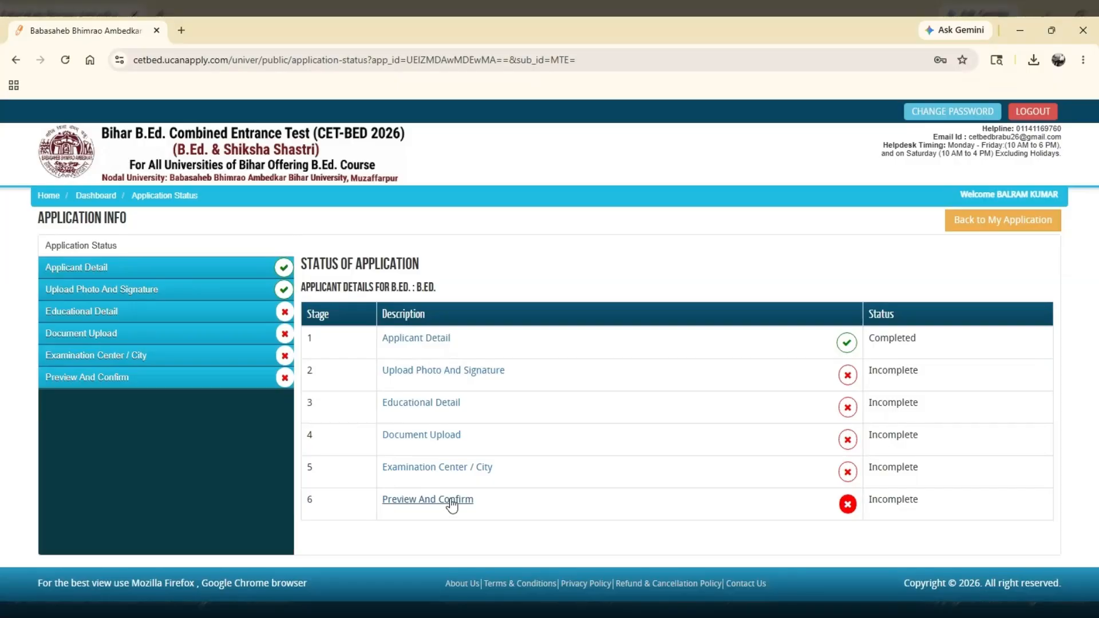
left_click(401, 339)
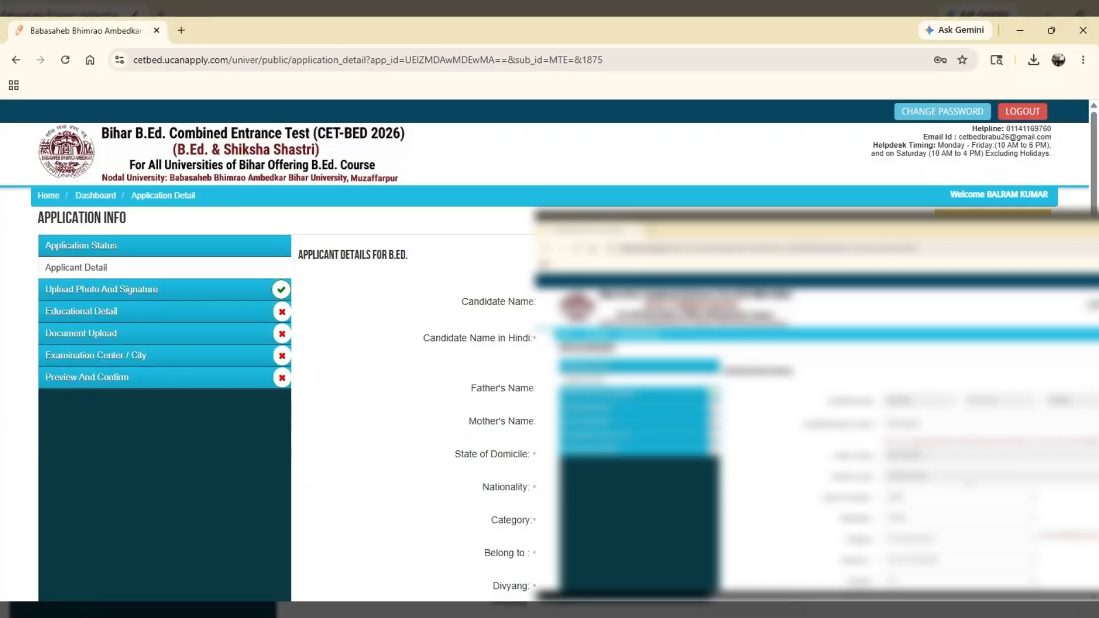
- Review the Applicant Detail form, from personal details, ex-service and minority questions and identification type to marital status and permanent address
scroll(910, 468, "down", 2)
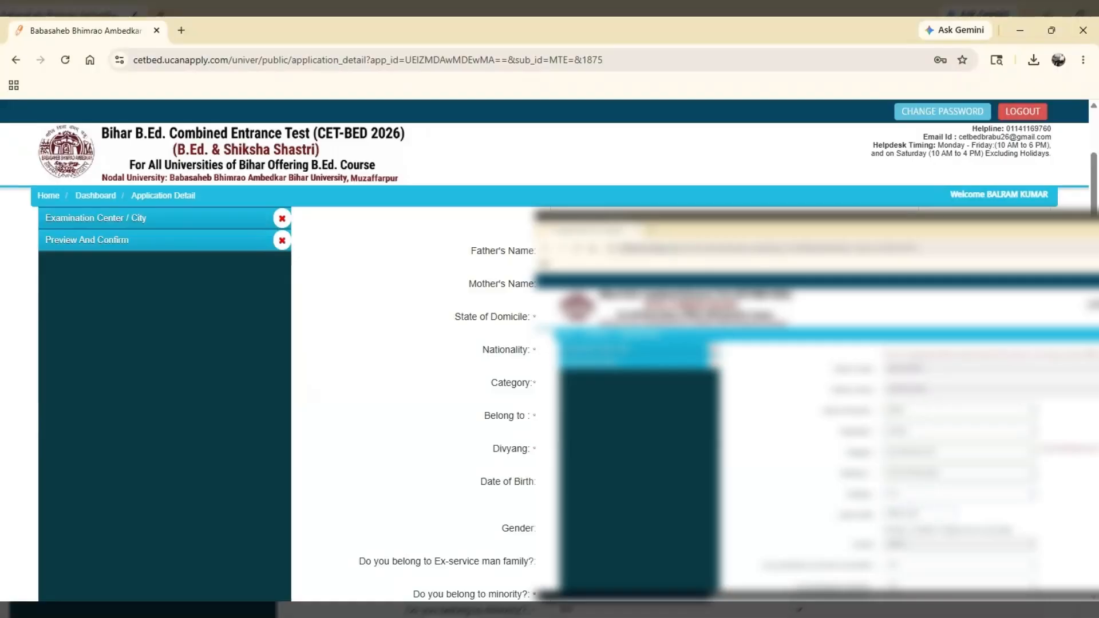
scroll(523, 486, "down", 1)
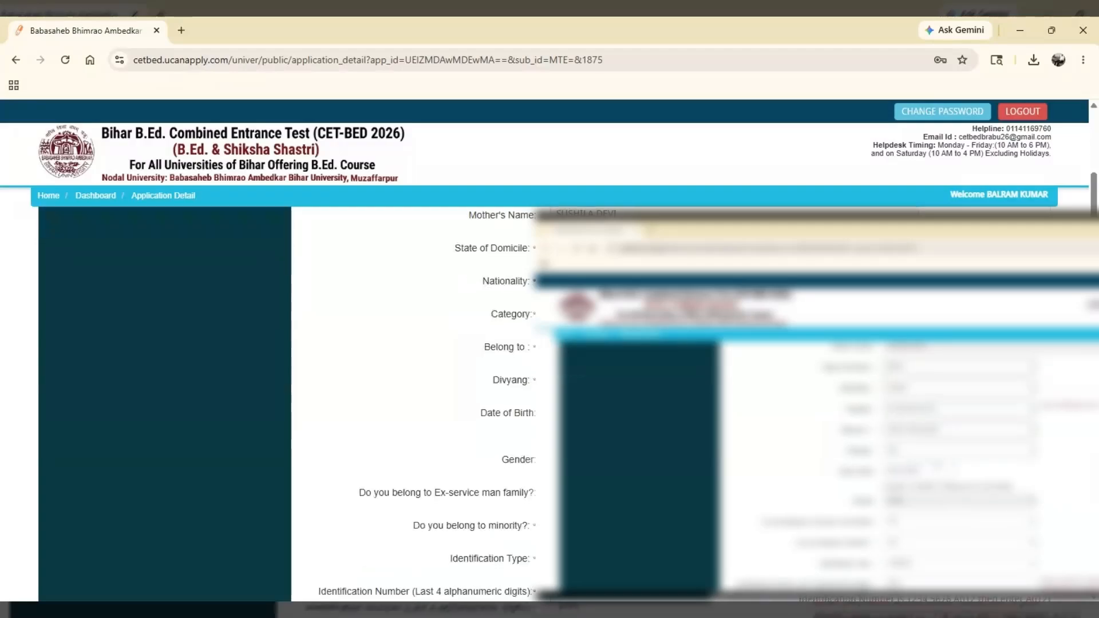
scroll(412, 401, "down", 1)
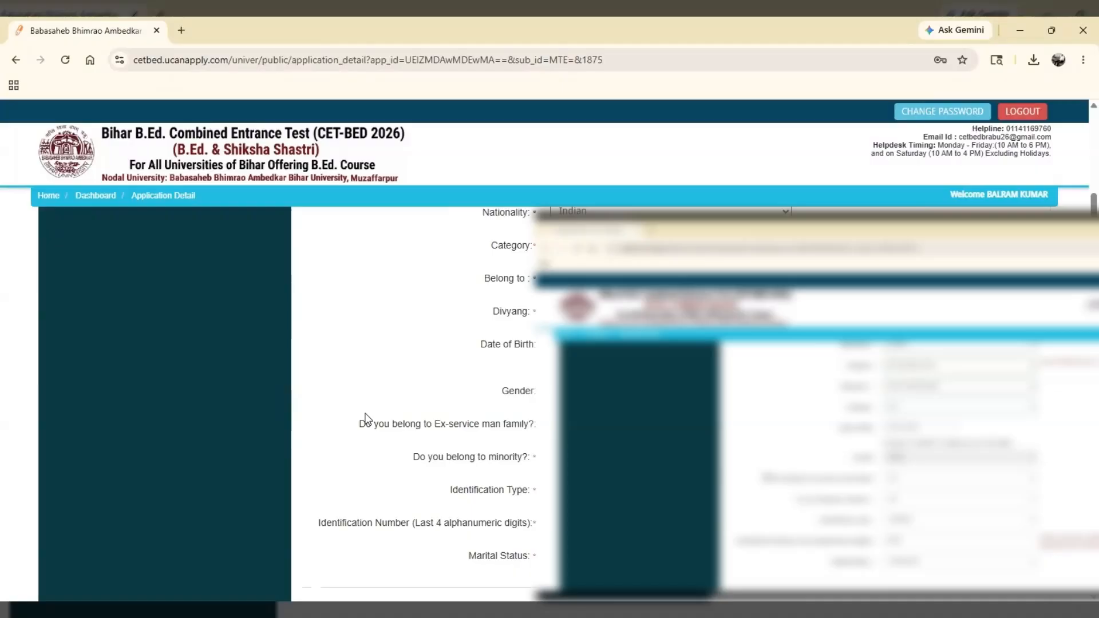
left_click_drag(359, 427, 531, 440)
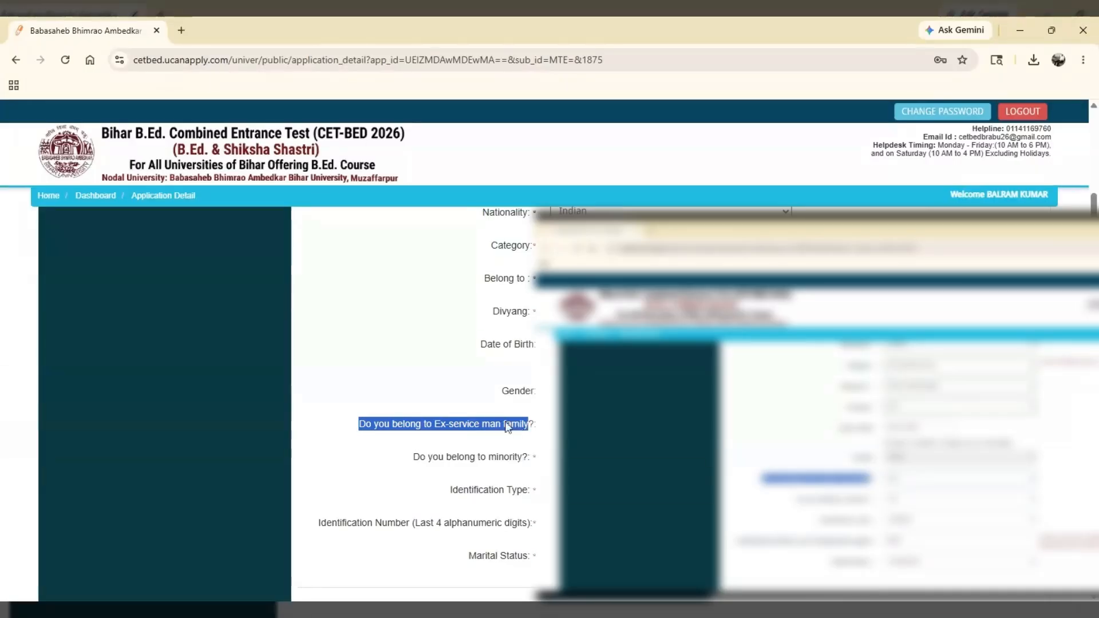
scroll(510, 426, "down", 1)
left_click_drag(402, 389, 528, 388)
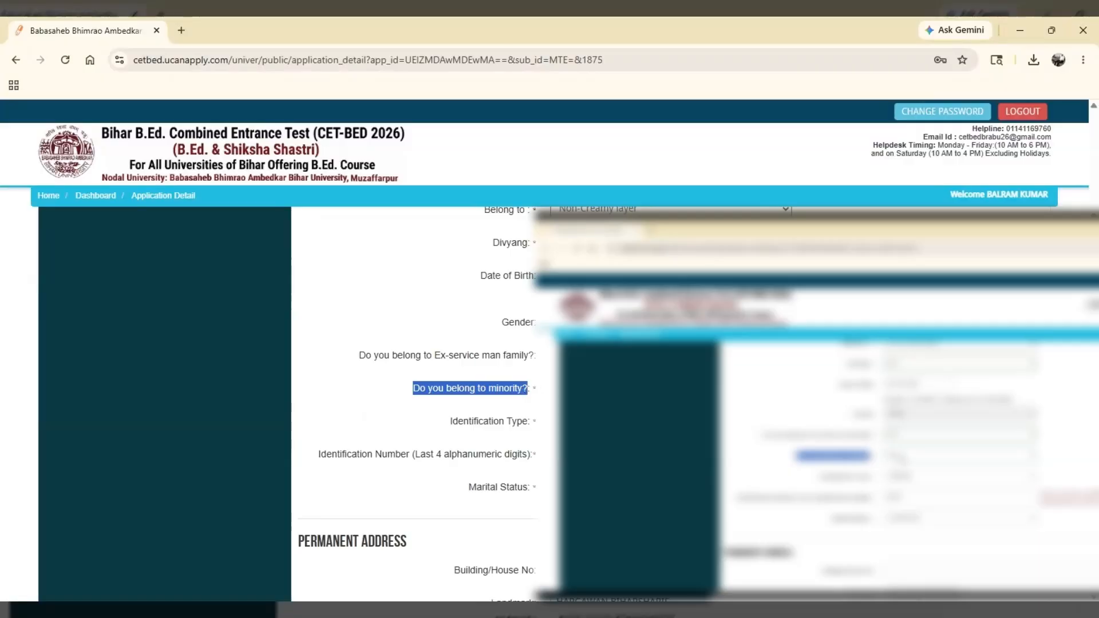
left_click(448, 426)
left_click_drag(449, 426, 521, 426)
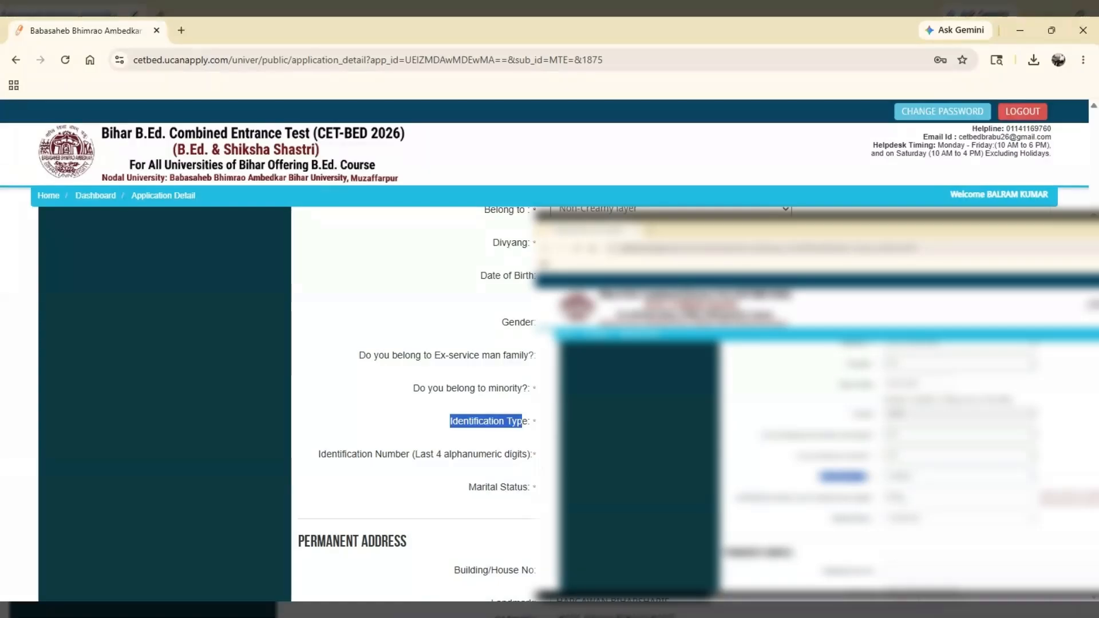
double_click(573, 454)
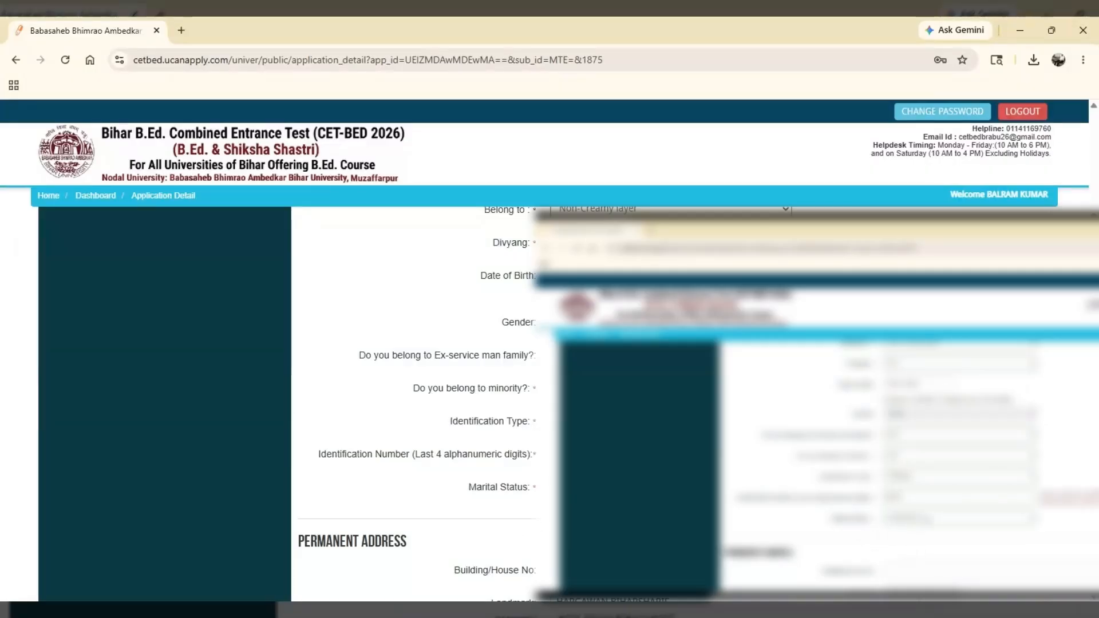
scroll(527, 515, "down", 3)
scroll(428, 303, "down", 1)
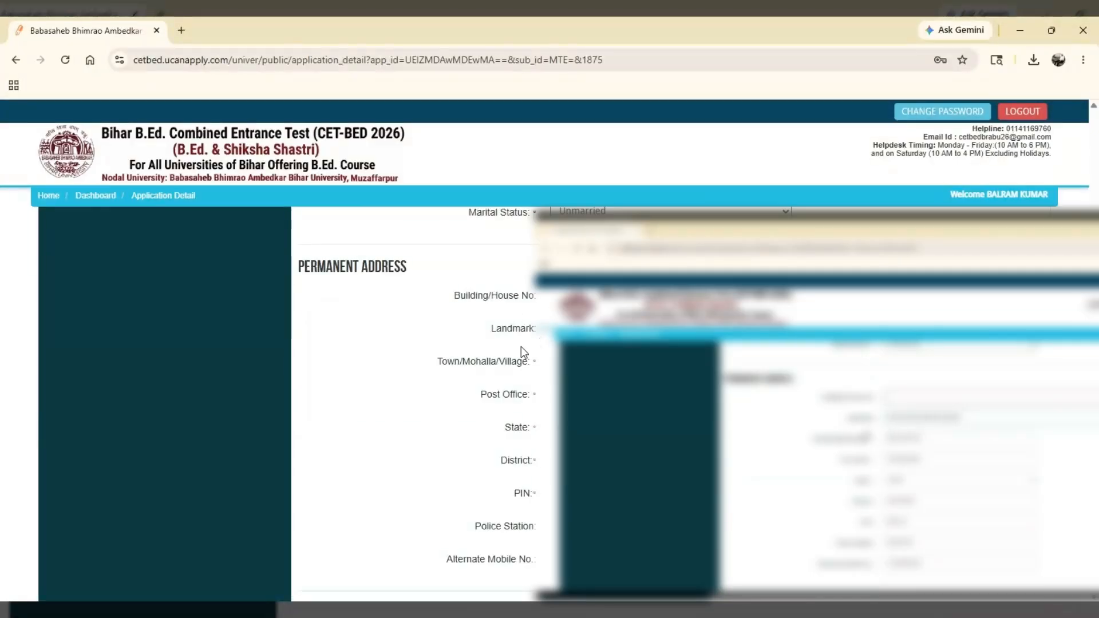
- Examine the remaining permanent address fields, from town, post office, state and district to PIN, police station and alternate mobile number
left_click_drag(425, 365, 533, 377)
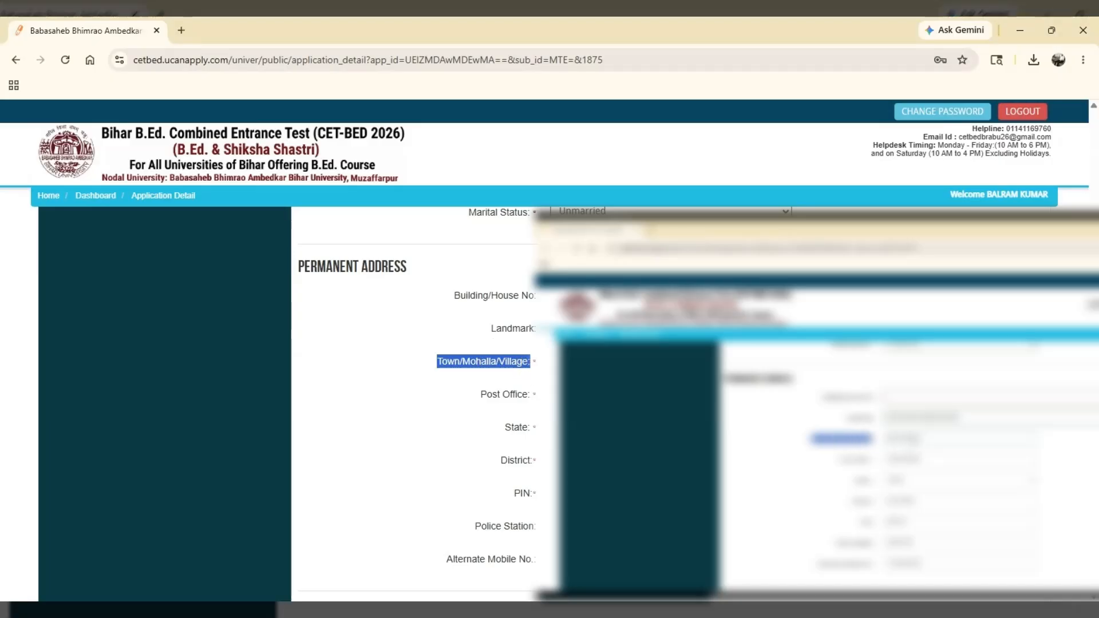
left_click(604, 363)
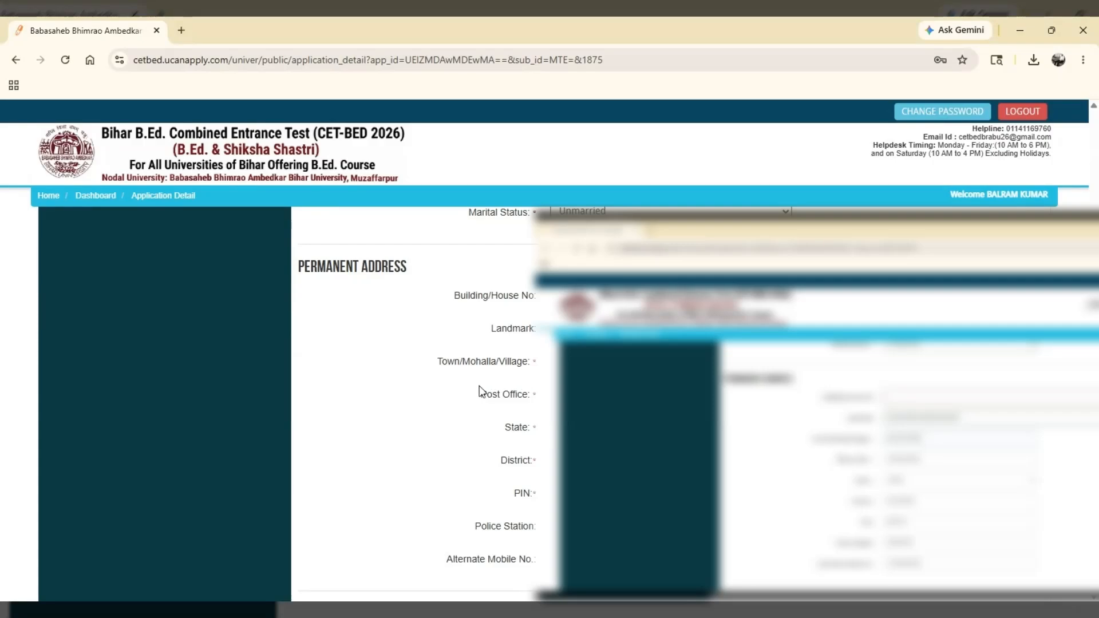
left_click_drag(476, 394, 533, 396)
left_click(573, 395)
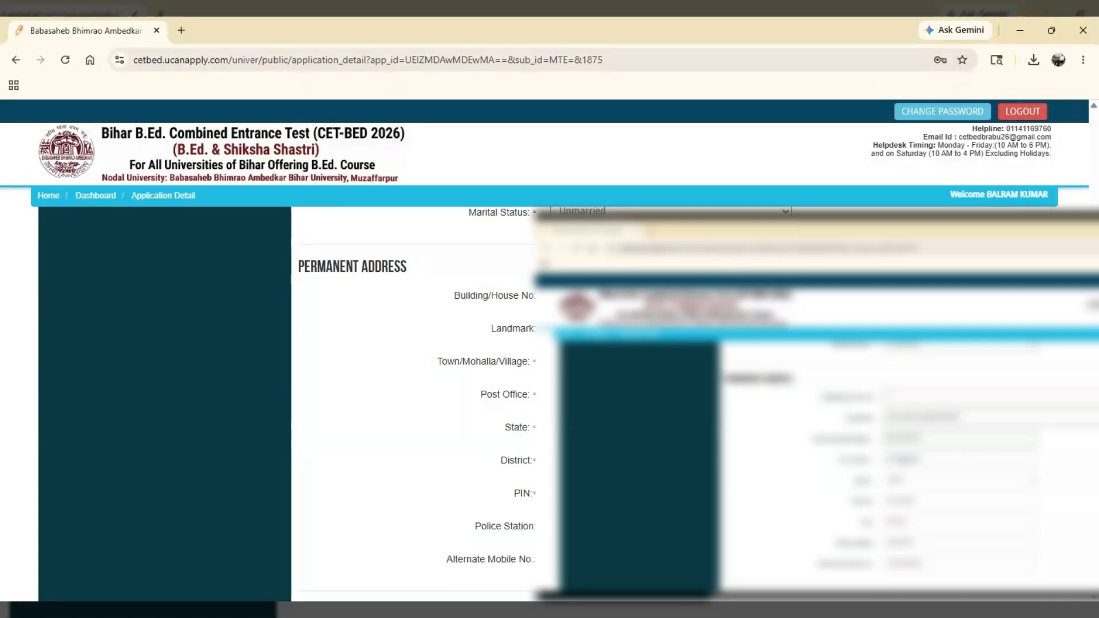
left_click_drag(500, 433, 536, 429)
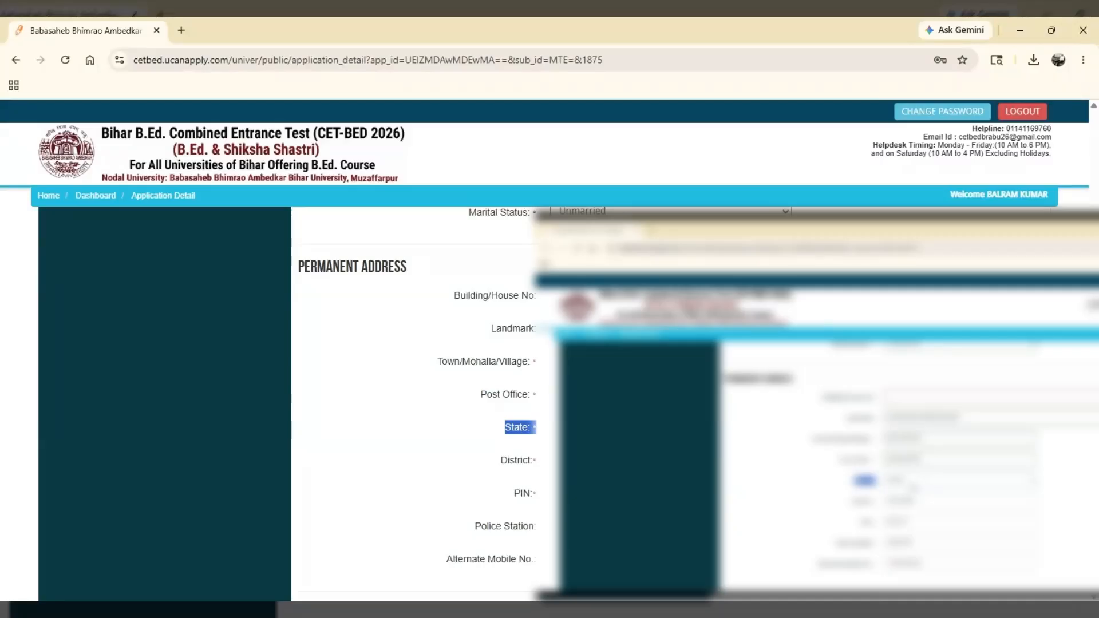
left_click(498, 470)
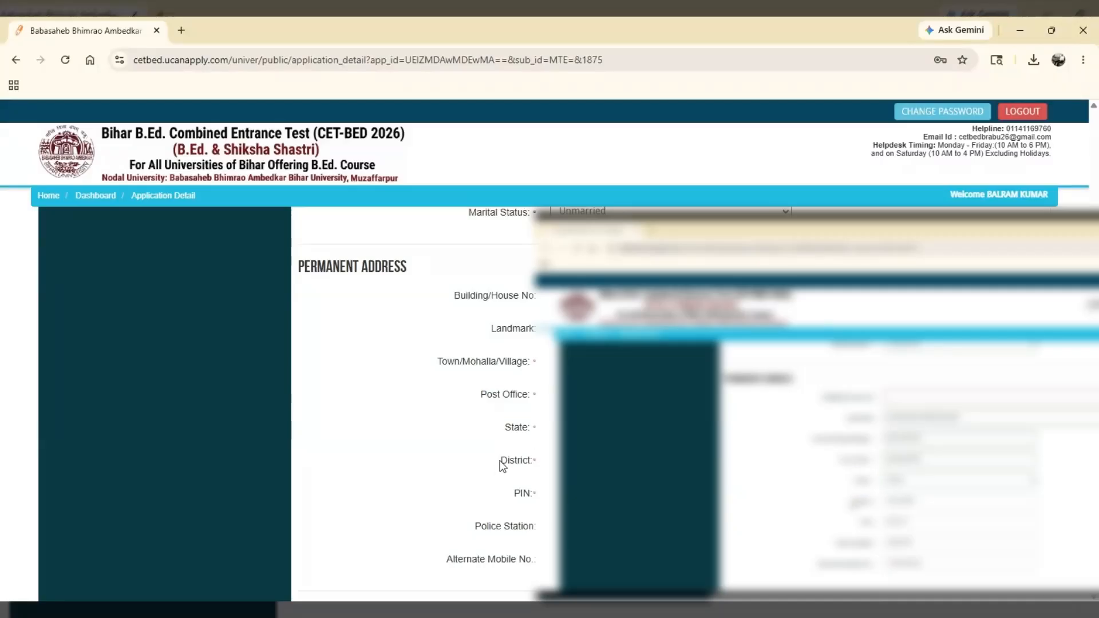
left_click_drag(499, 466, 532, 465)
left_click(541, 466)
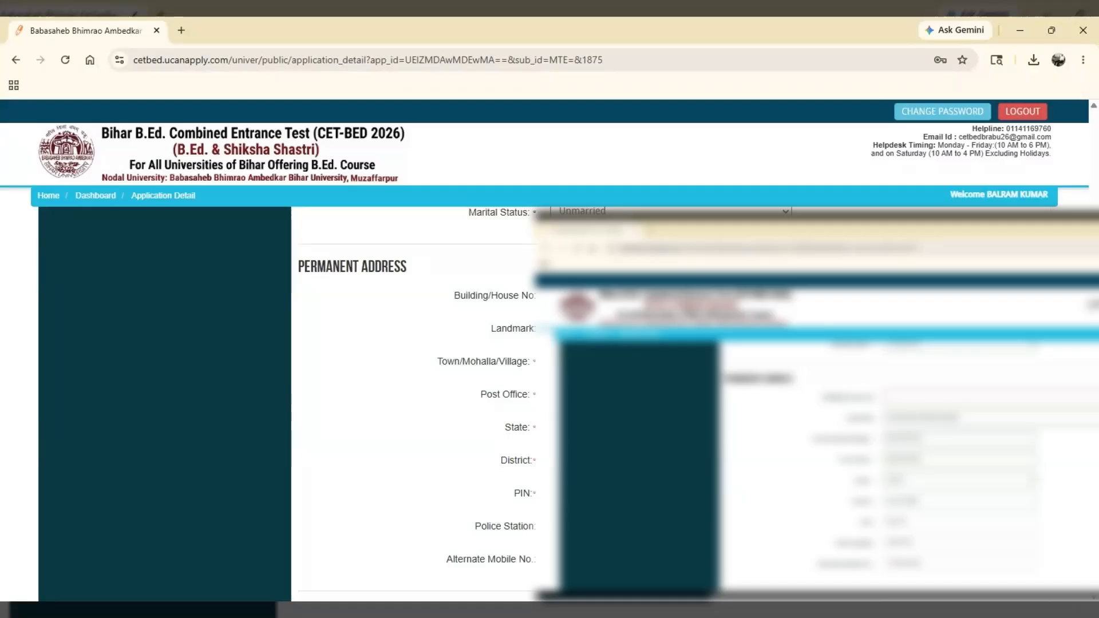
scroll(520, 435, "down", 2)
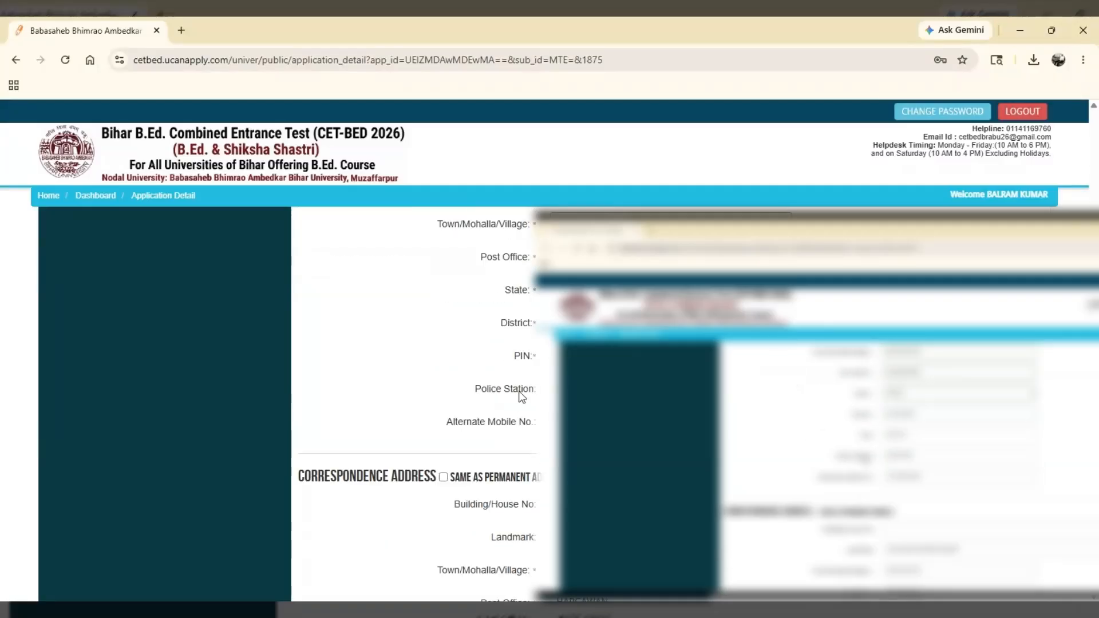
double_click(517, 356)
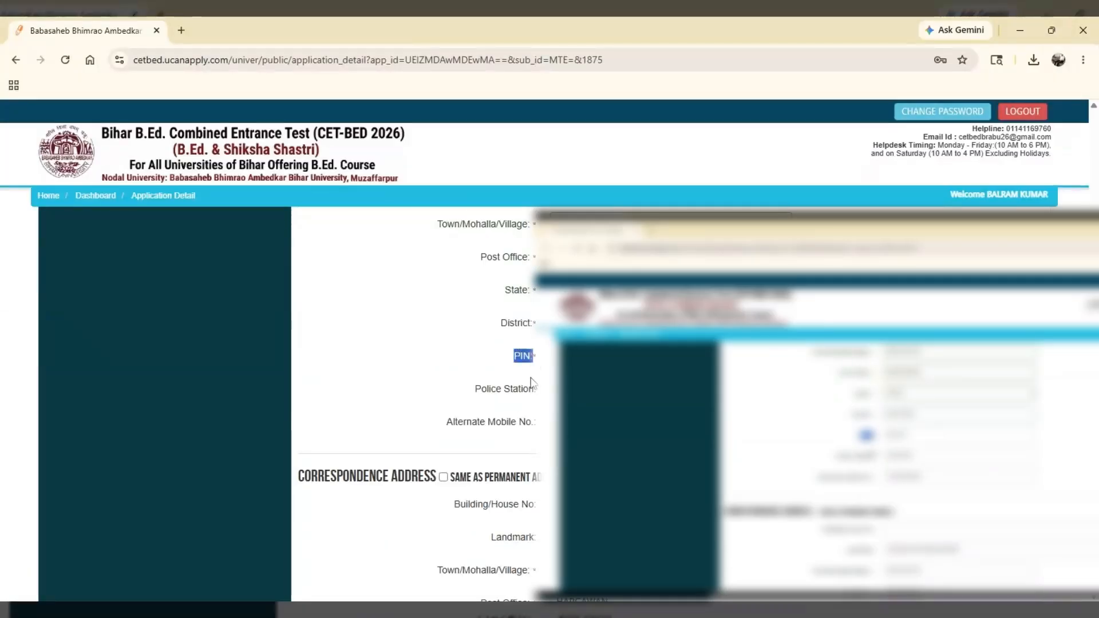
left_click_drag(476, 391, 540, 393)
left_click(600, 390)
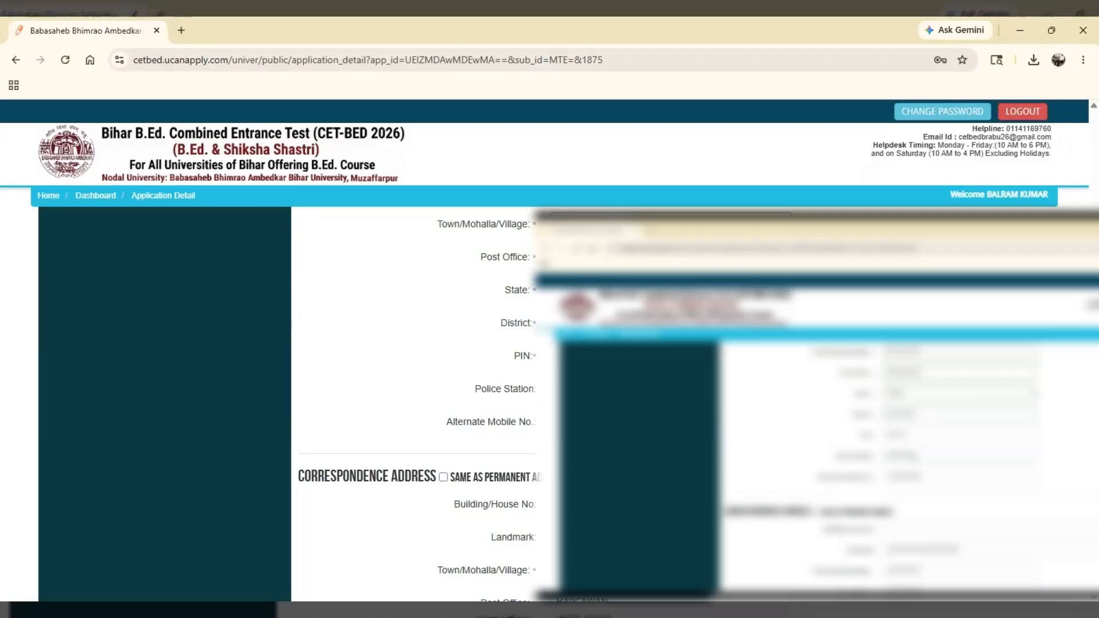
left_click_drag(447, 422, 532, 424)
left_click(608, 421)
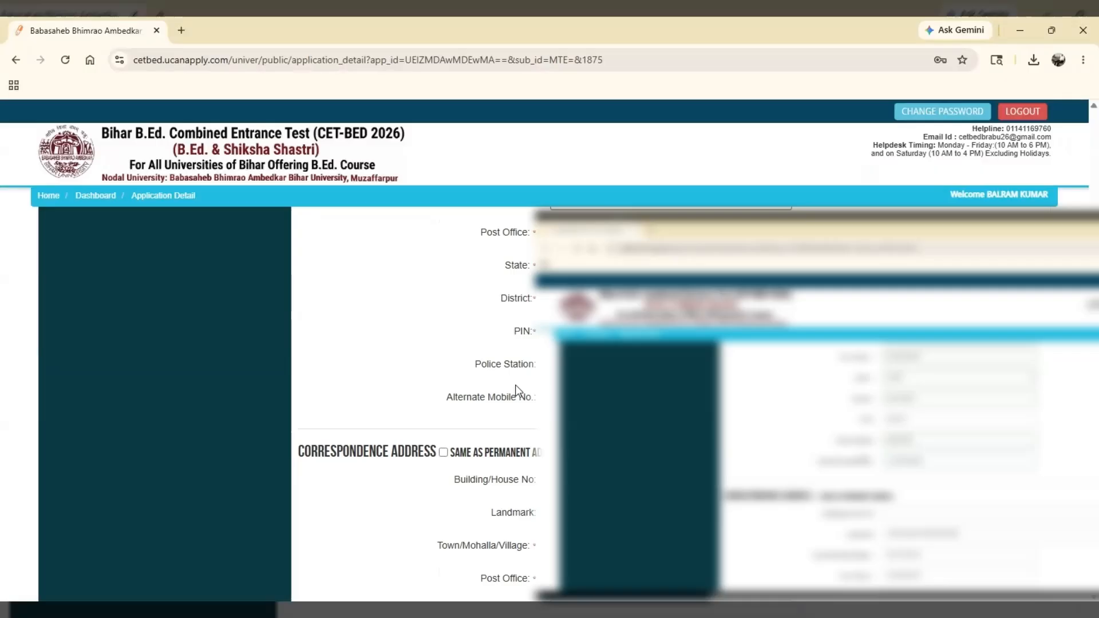
- Set the correspondence address to be the same as the permanent address, check the contact details and proceed to the photo and signature stage
scroll(518, 388, "down", 1)
scroll(432, 375, "down", 1)
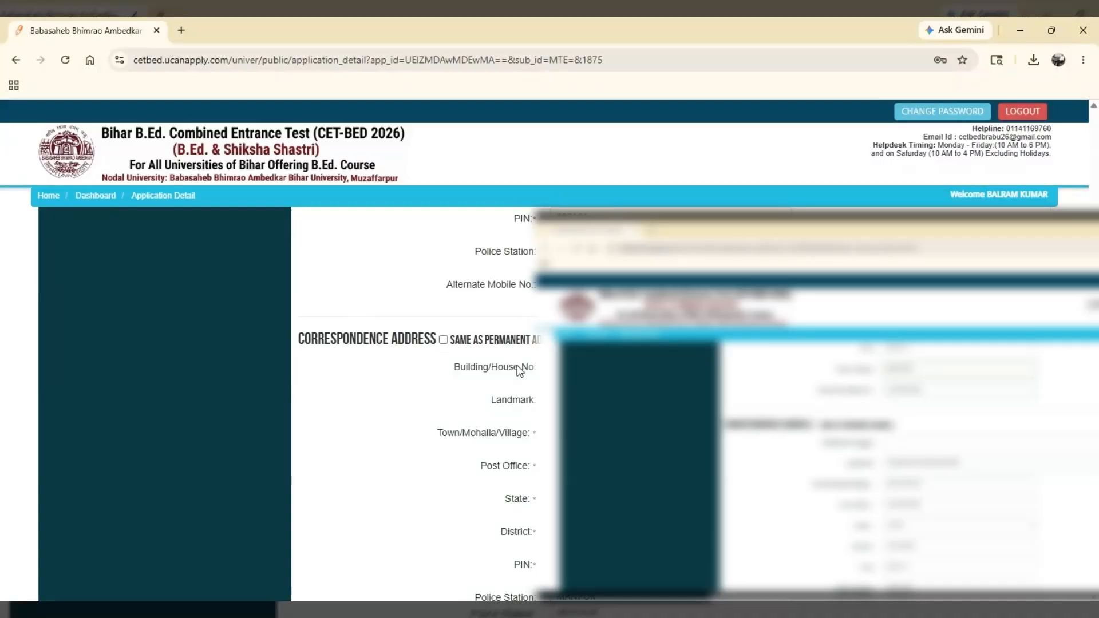
left_click(444, 340)
scroll(533, 348, "down", 1)
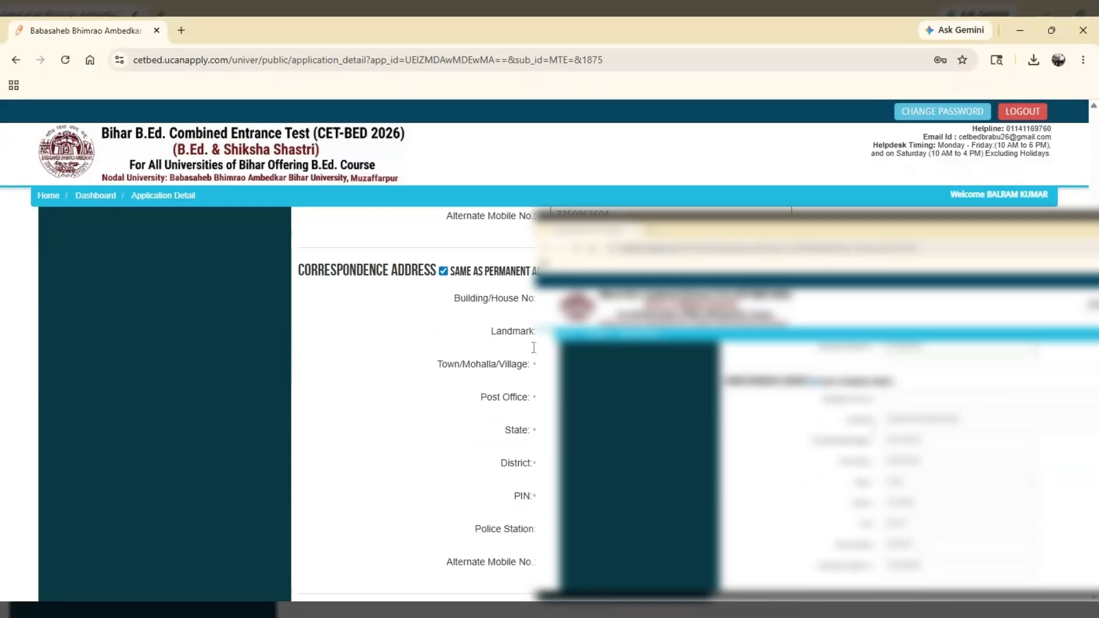
scroll(462, 483, "down", 2)
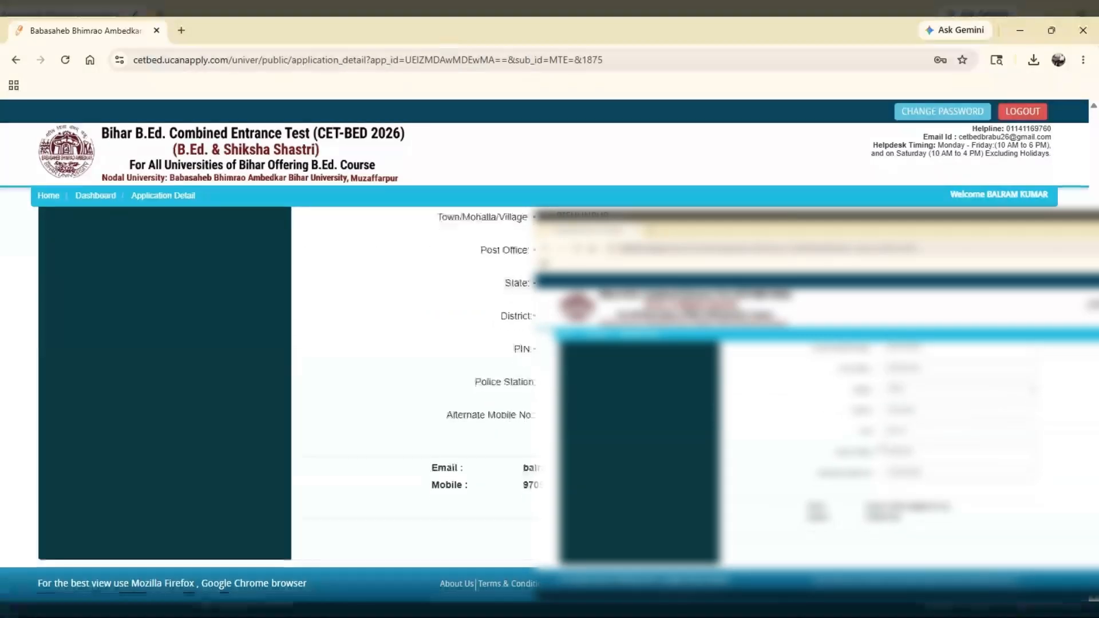
left_click_drag(397, 469, 452, 485)
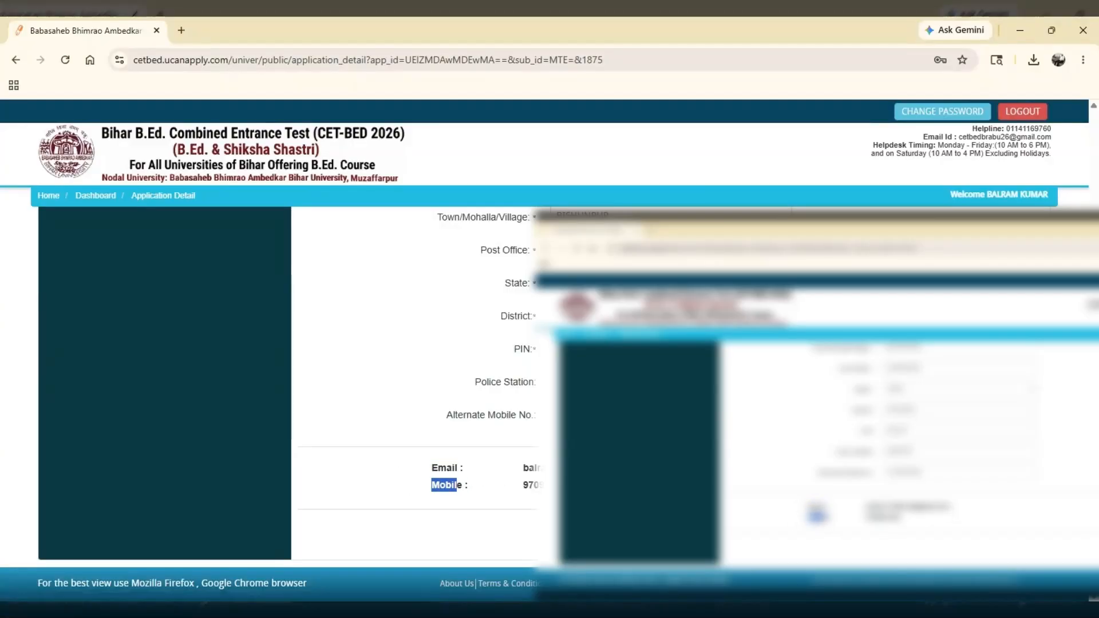
key("F5")
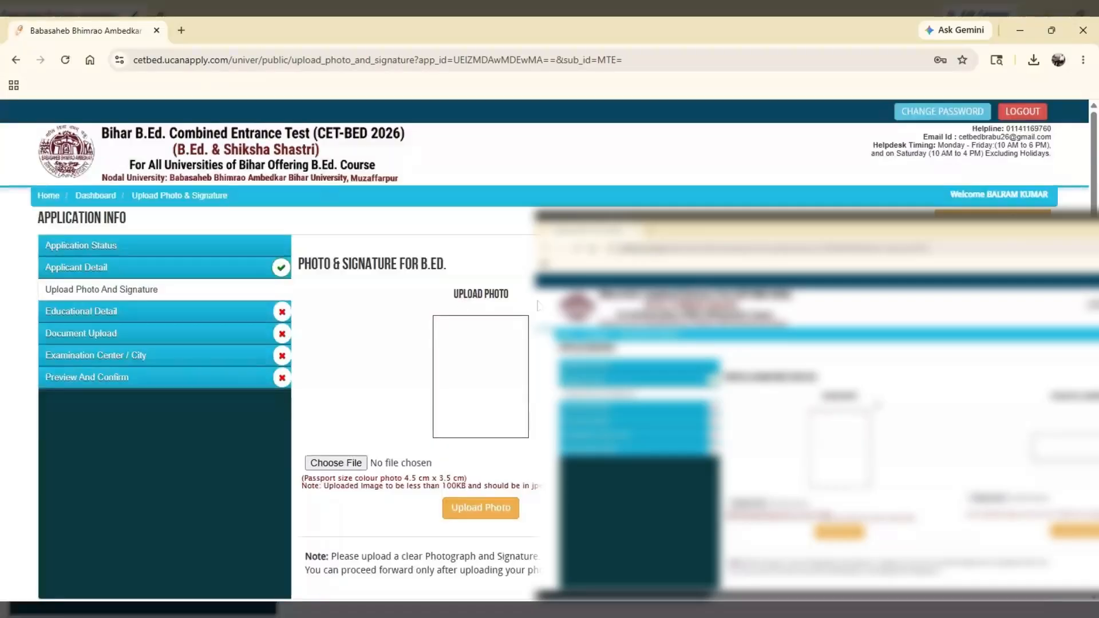
- Examine the photo upload requirements for dimensions, maximum file size and image format
scroll(472, 361, "down", 1)
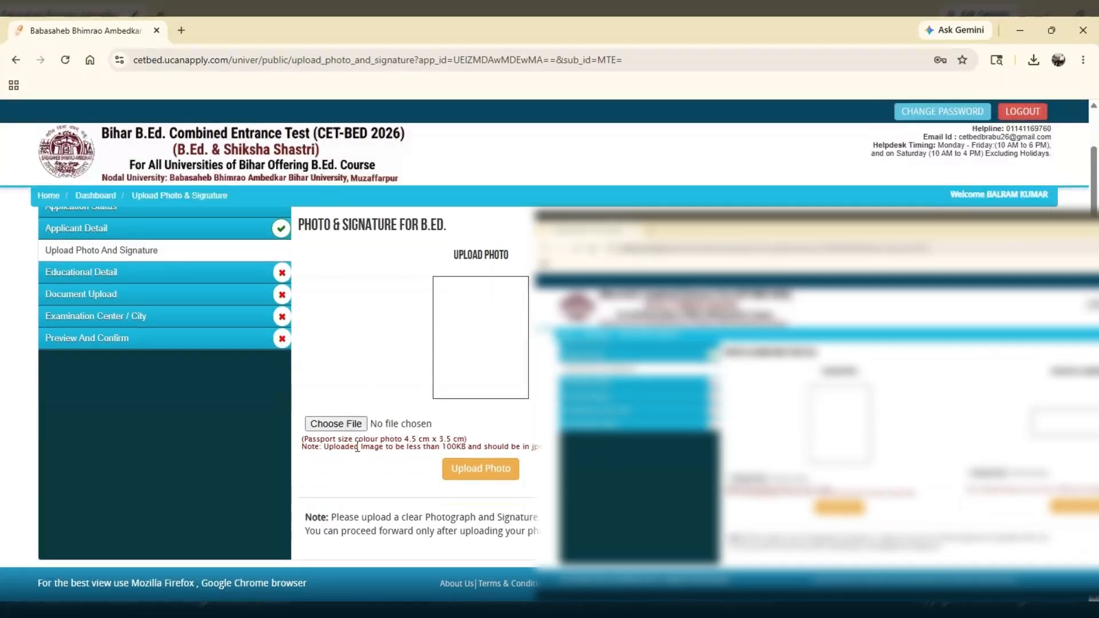
left_click_drag(304, 441, 466, 439)
left_click(406, 440)
left_click(395, 452)
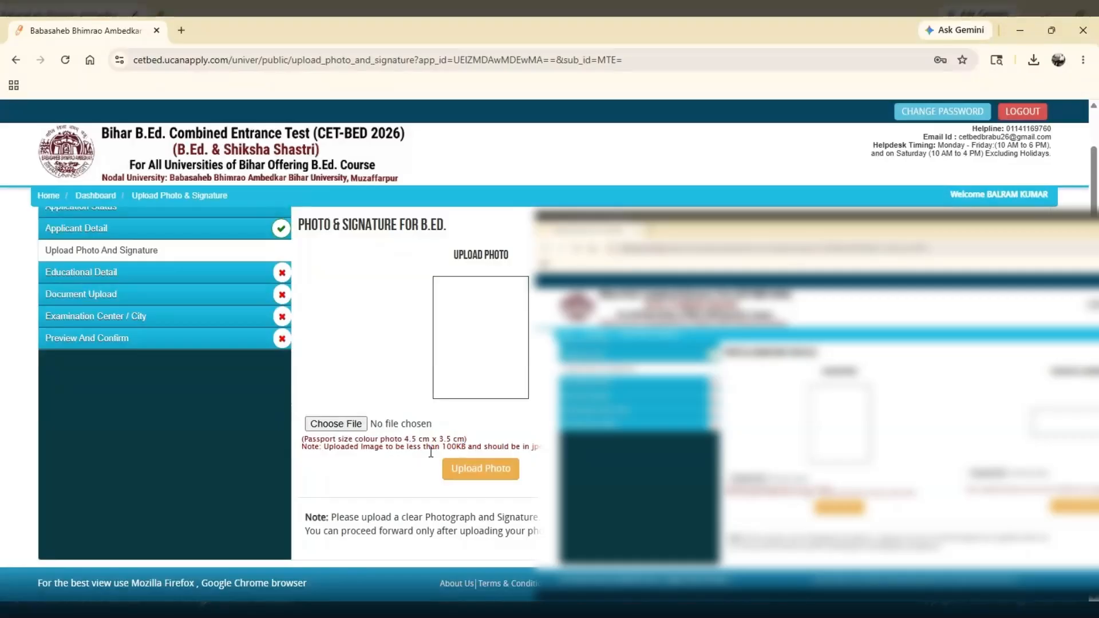
left_click_drag(399, 447, 573, 447)
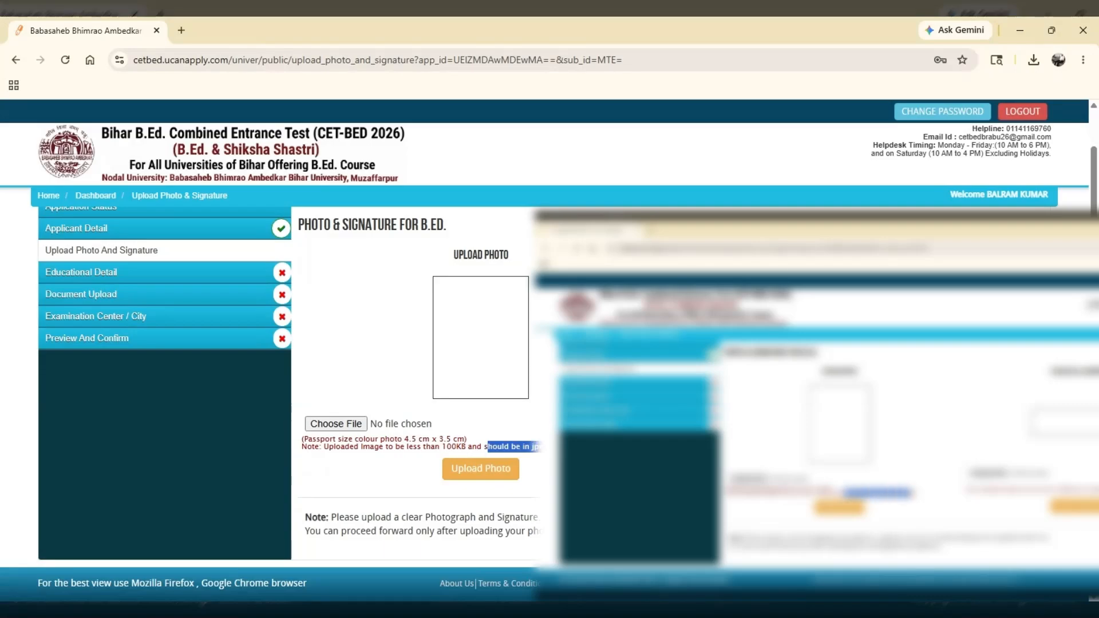
left_click(408, 449)
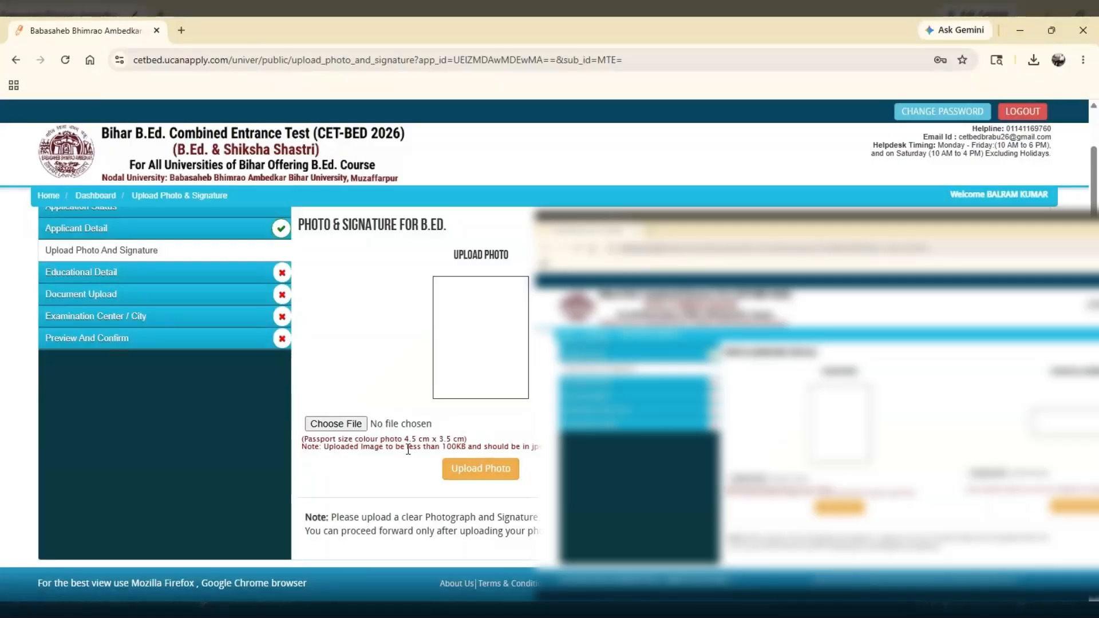
left_click_drag(461, 447, 472, 449)
left_click(465, 448)
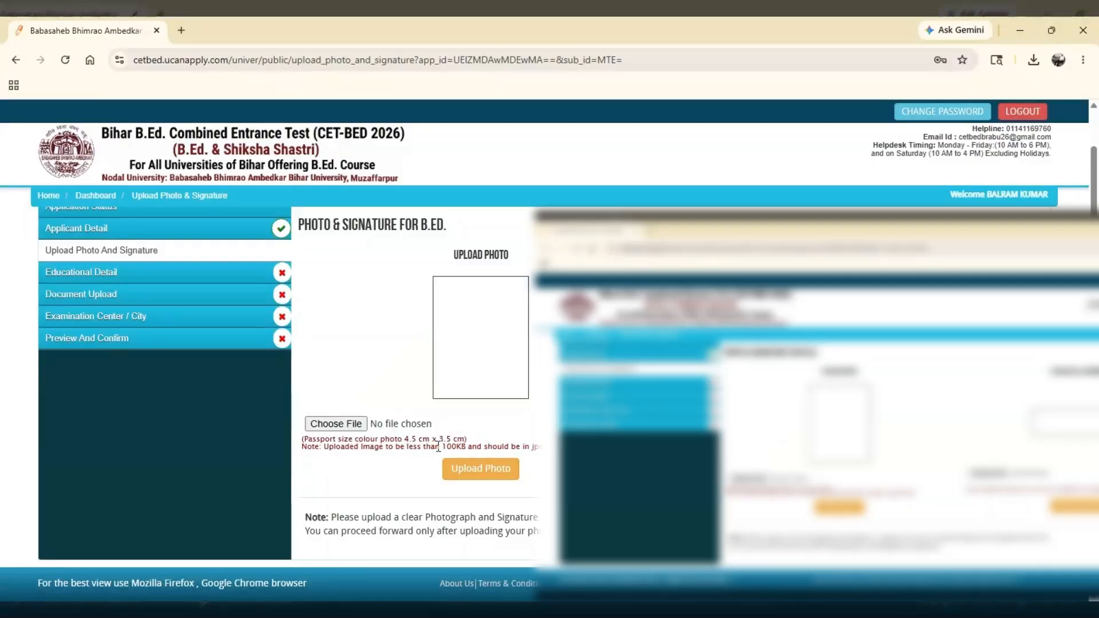
- Upload the applicant's photo and signature and proceed to the Educational Detail stage
left_click(344, 425)
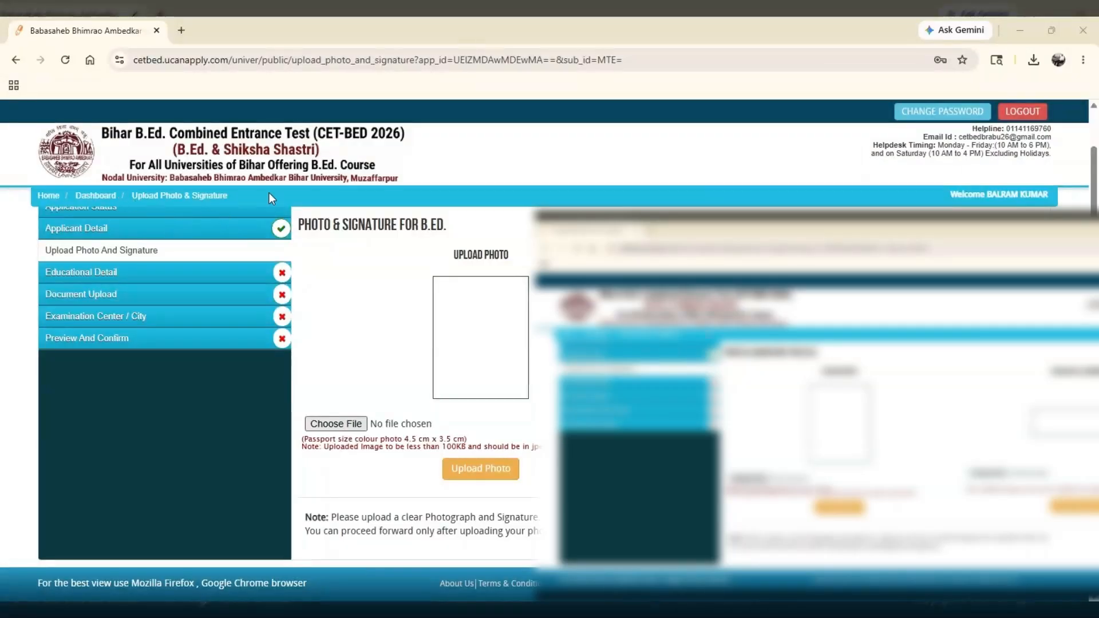
double_click(166, 143)
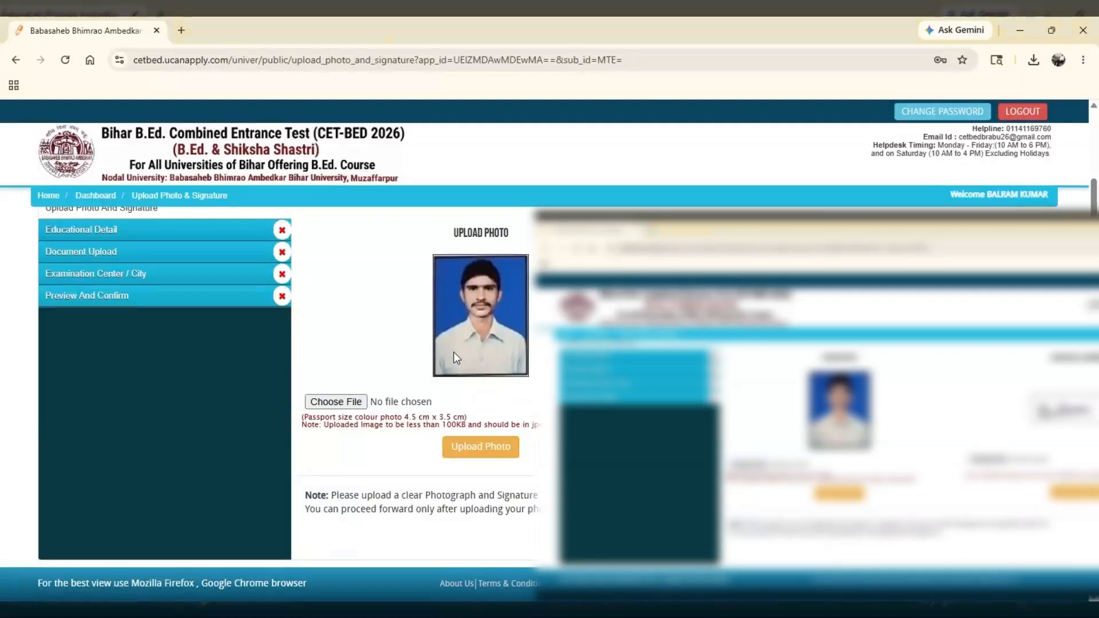
left_click(347, 402)
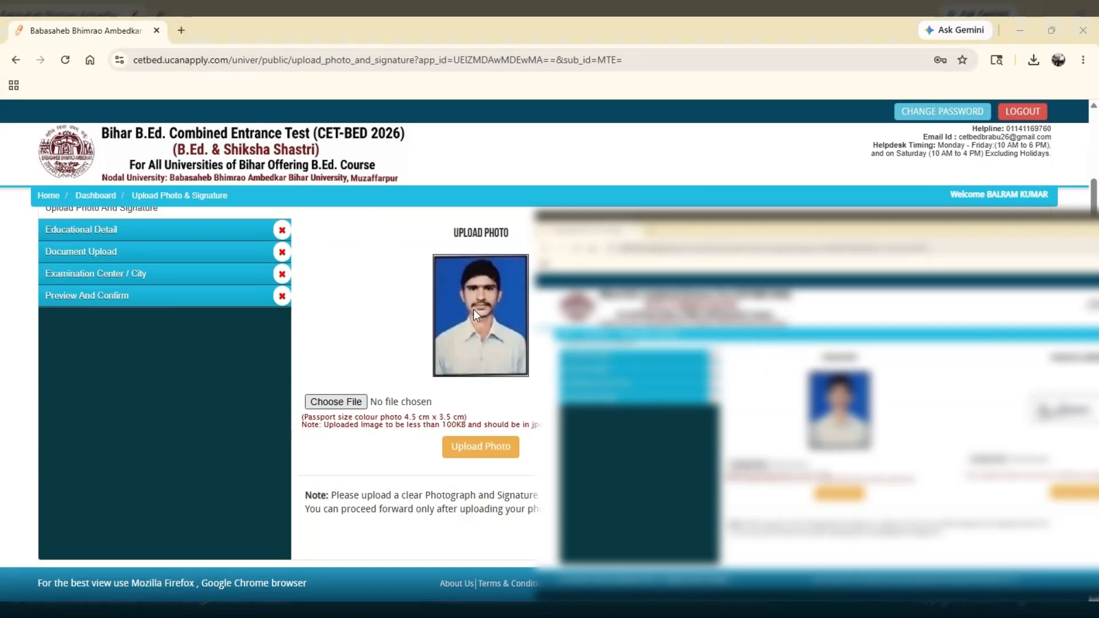
left_click(445, 306)
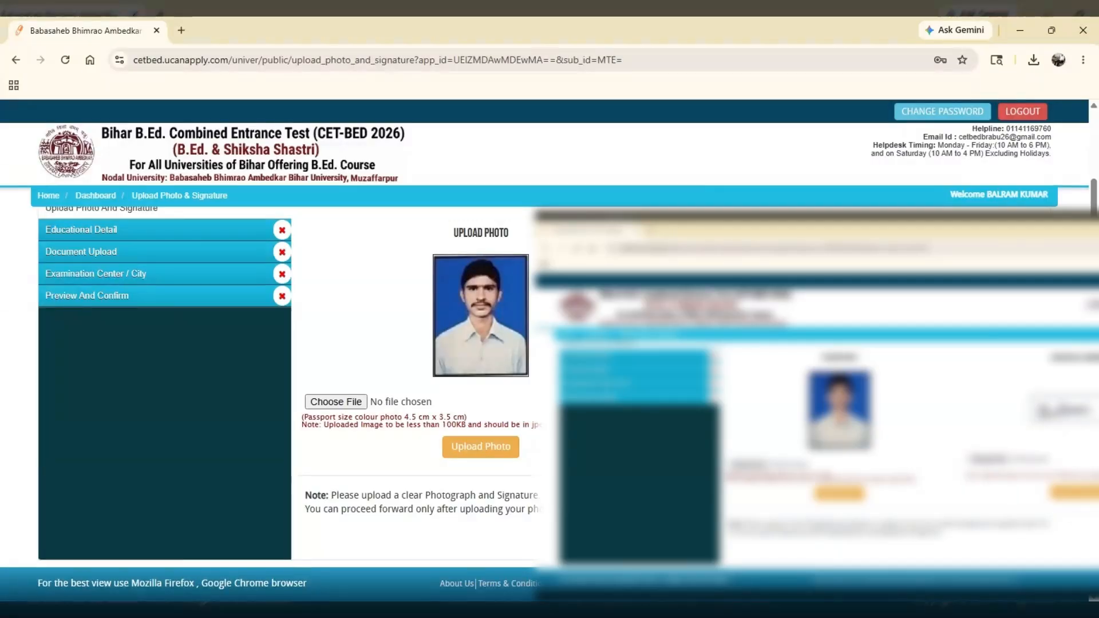
left_click(1020, 533)
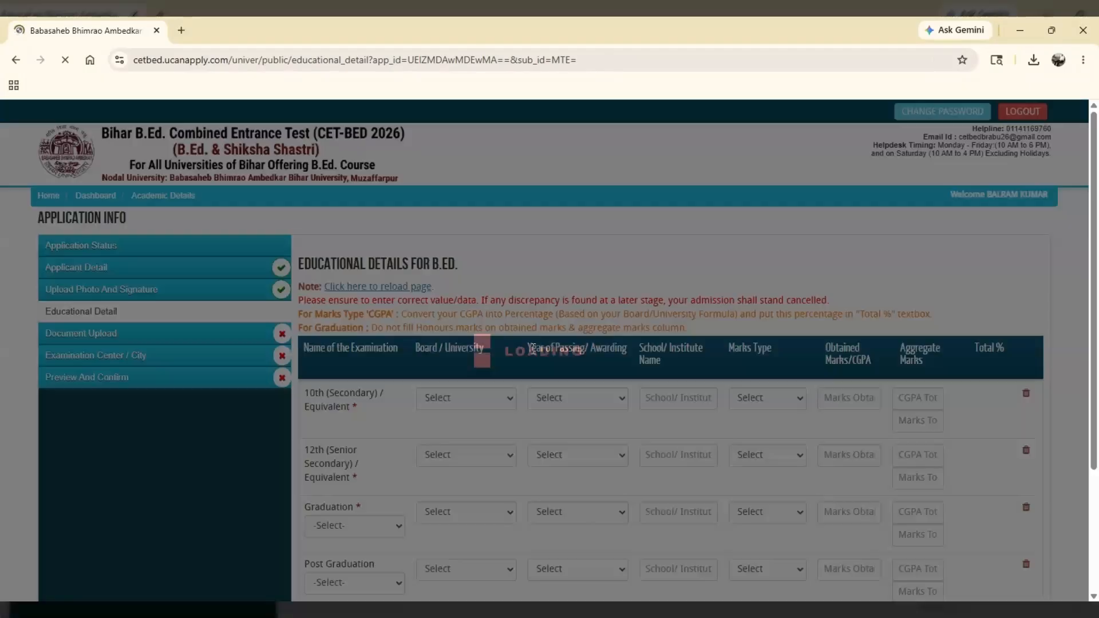
- Set the 10th board to Bihar School Examination Board and the passing year to 2016, and go through its school and marks fields
scroll(535, 330, "down", 1)
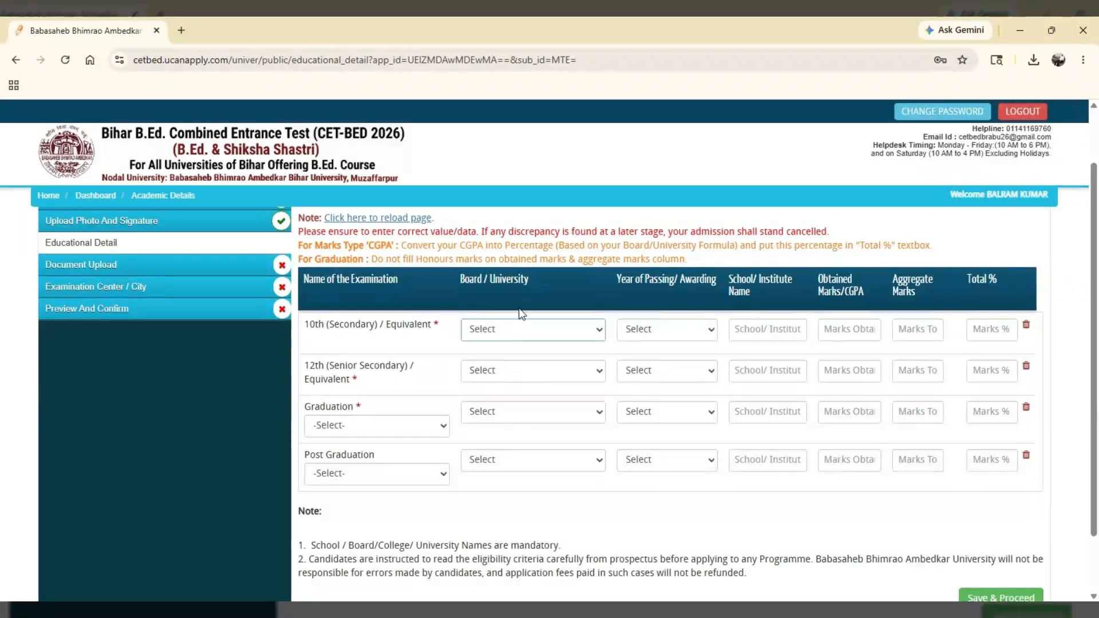
left_click(544, 109)
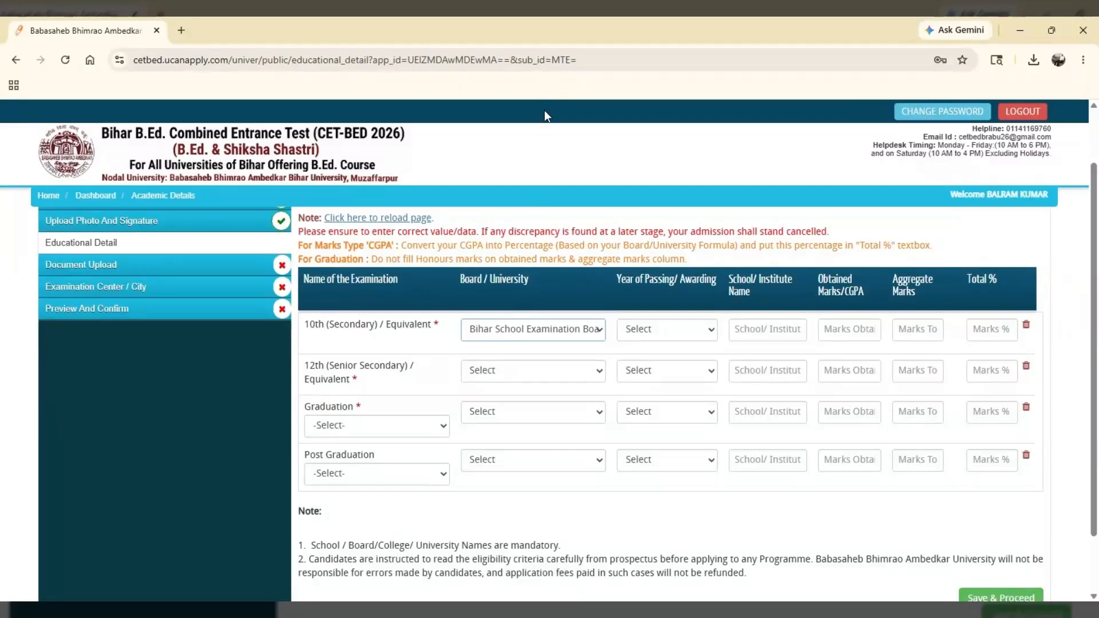
left_click(664, 335)
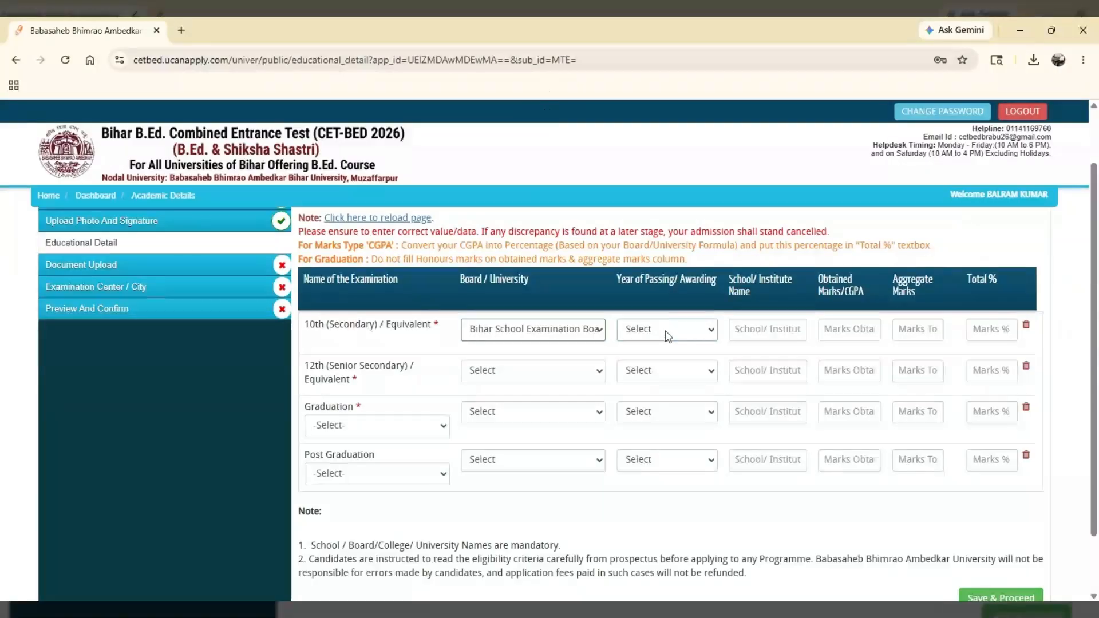
left_click(644, 246)
left_click(771, 327)
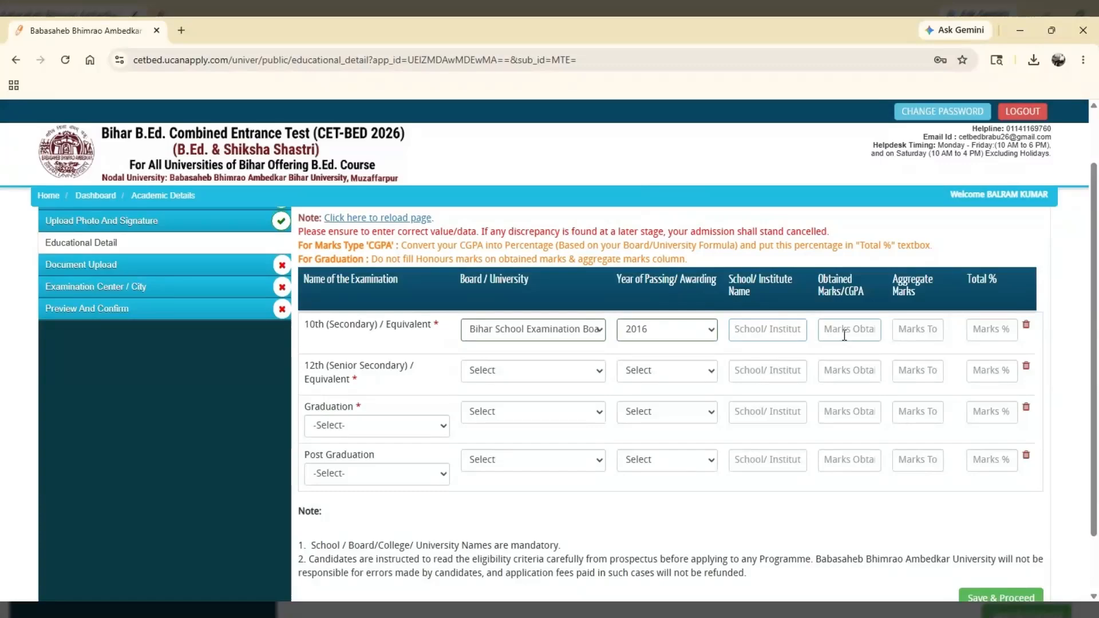
left_click(906, 327)
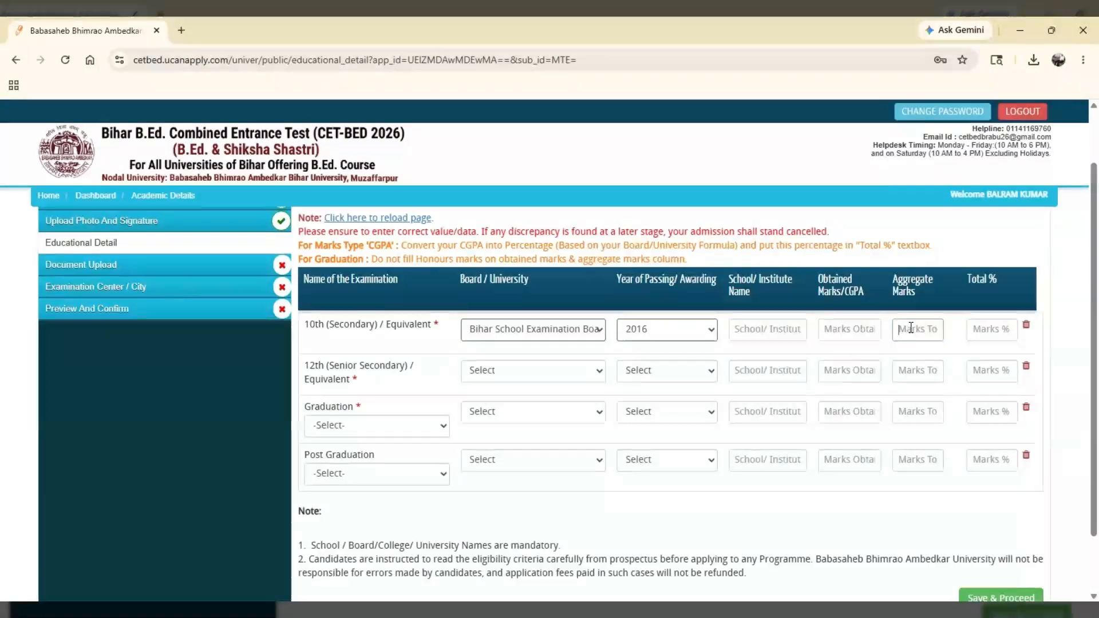
left_click(987, 329)
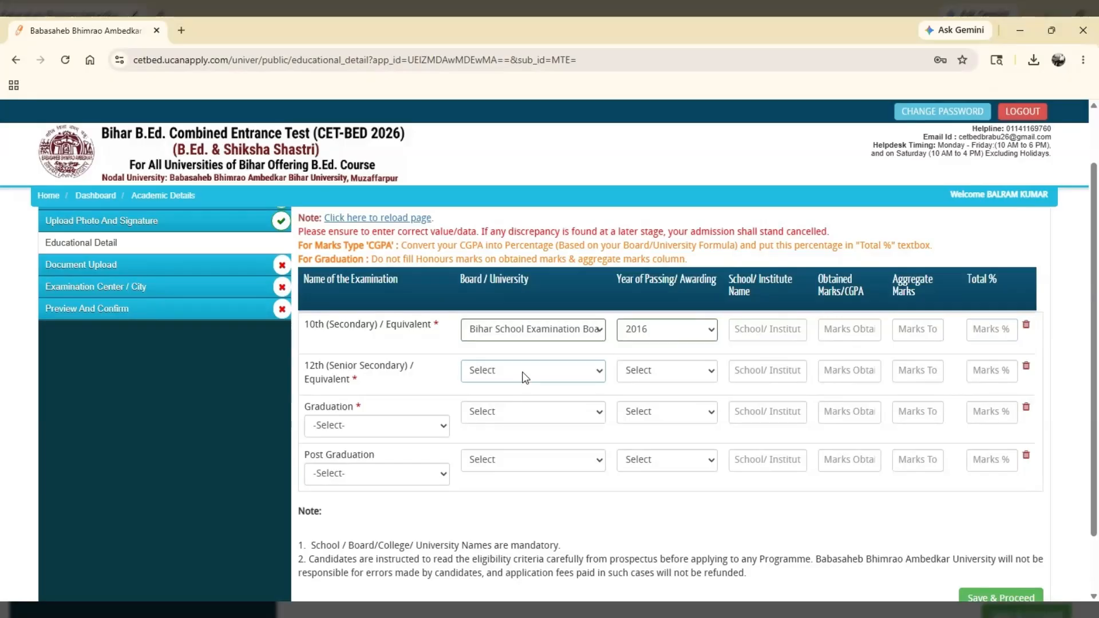
- Set the 12th board to Bihar School Examination Board and go through its passing year, school, marks and percentage fields
left_click(564, 123)
left_click(675, 373)
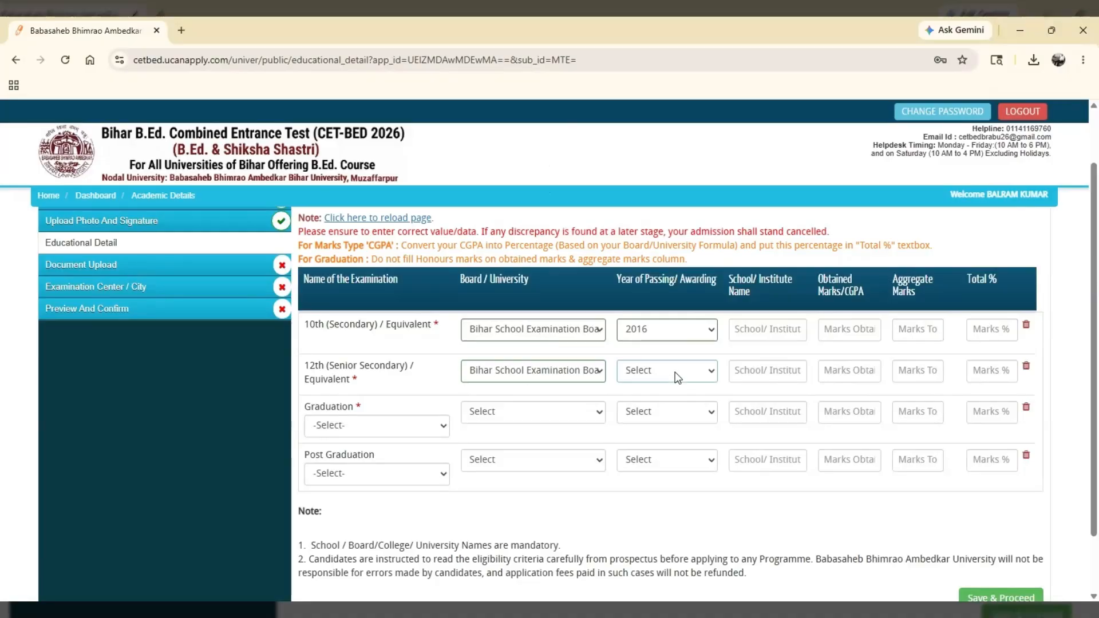
left_click(760, 369)
left_click(839, 371)
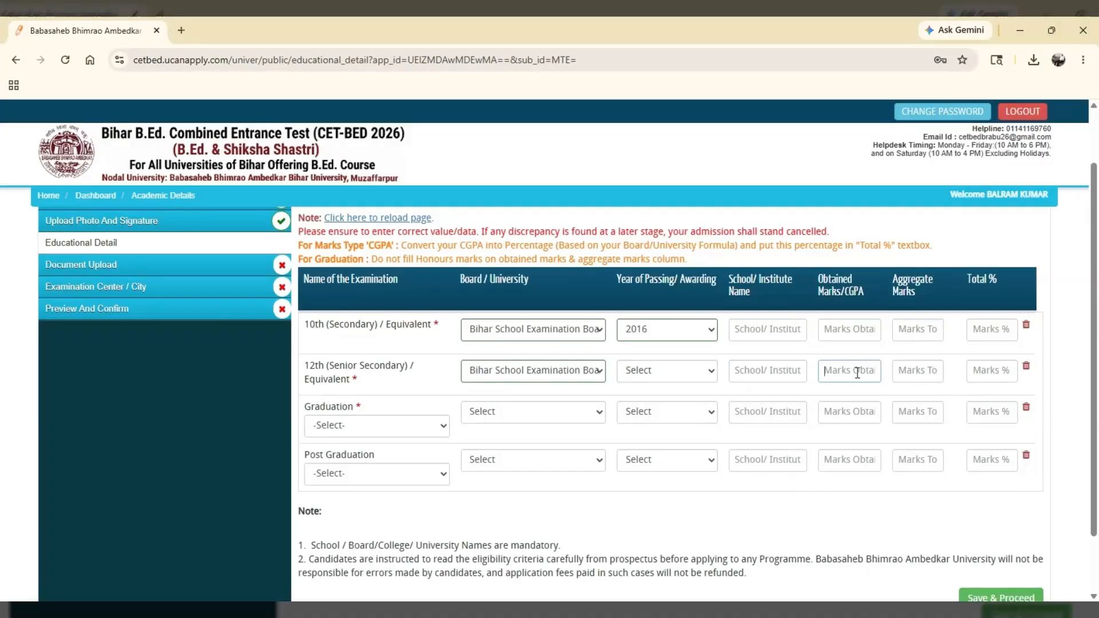
left_click(911, 370)
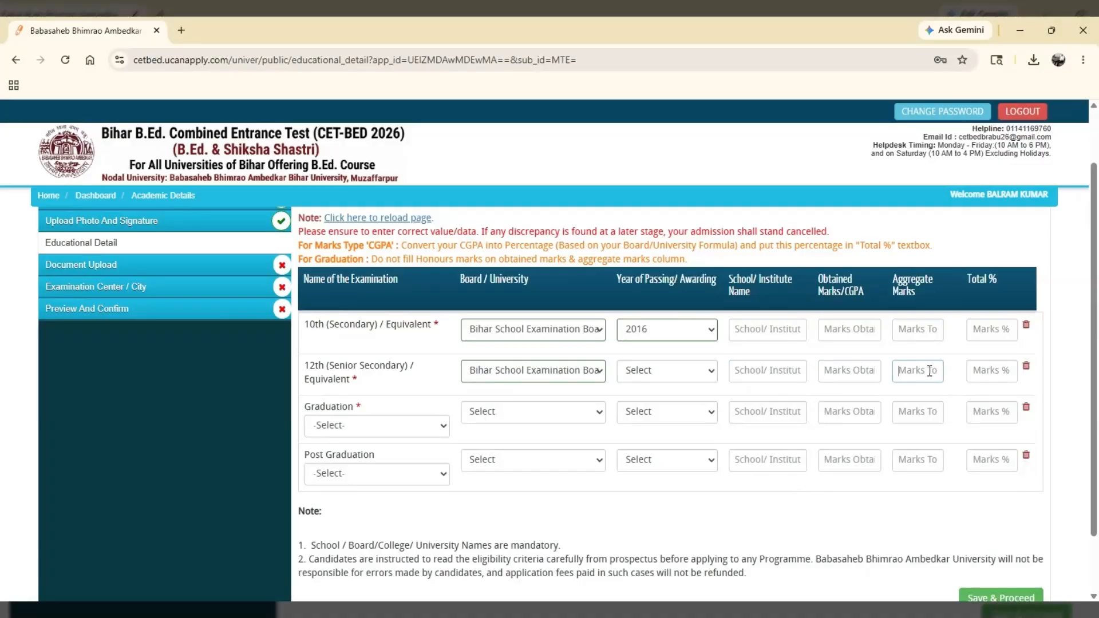
left_click(1003, 369)
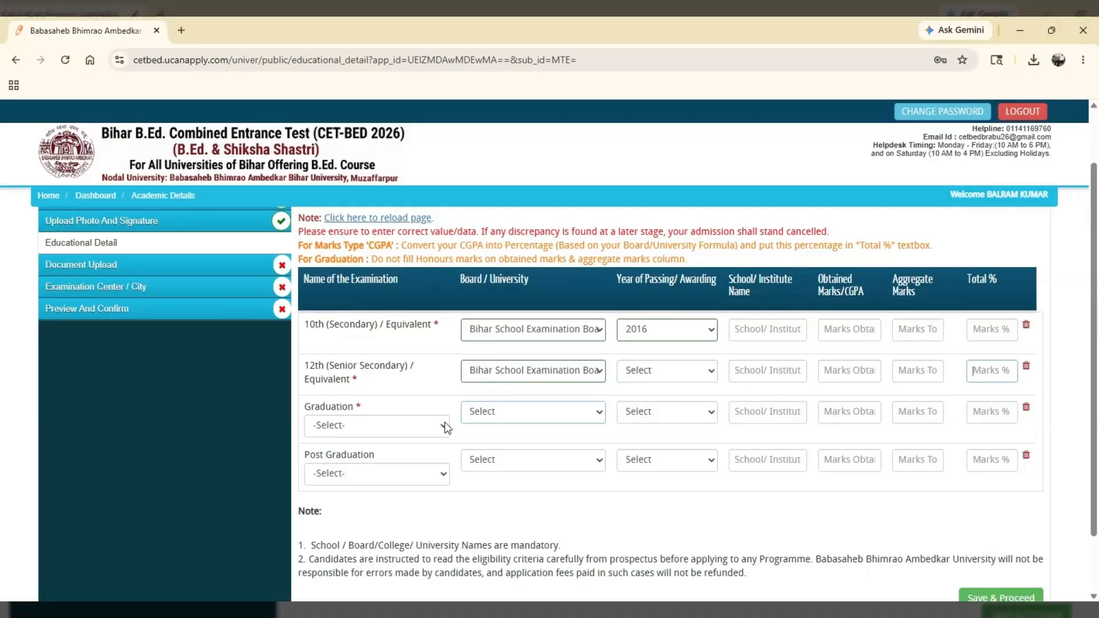
- Set the graduation course to B.Sc. and the passing year to 2019, and go through its institute, marks and percentage fields
left_click(402, 424)
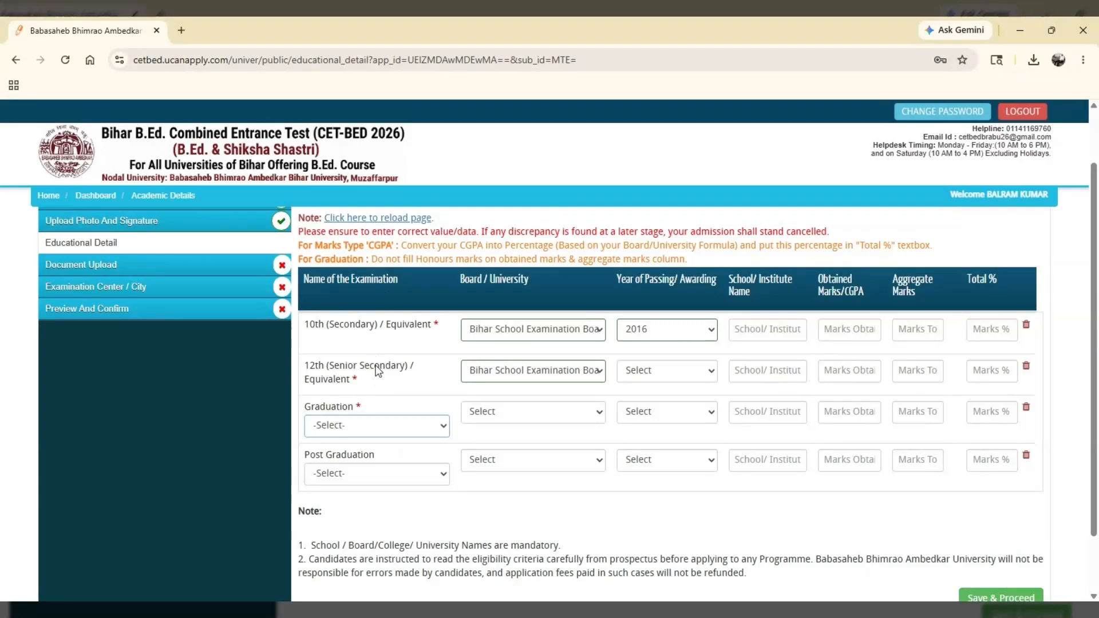
left_click(380, 285)
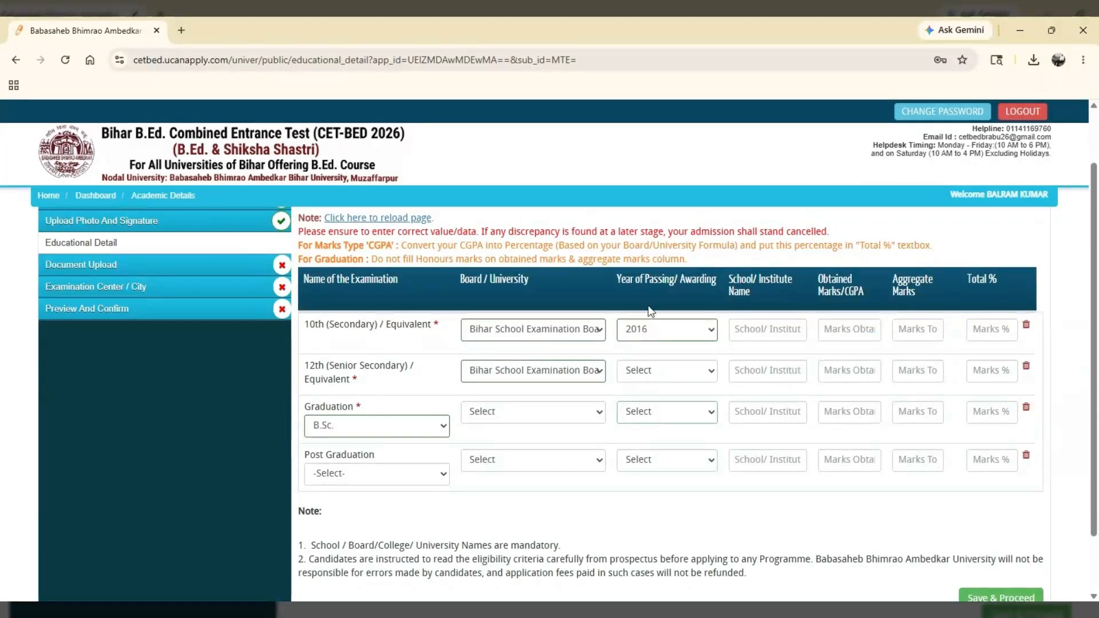
left_click(657, 356)
left_click(764, 408)
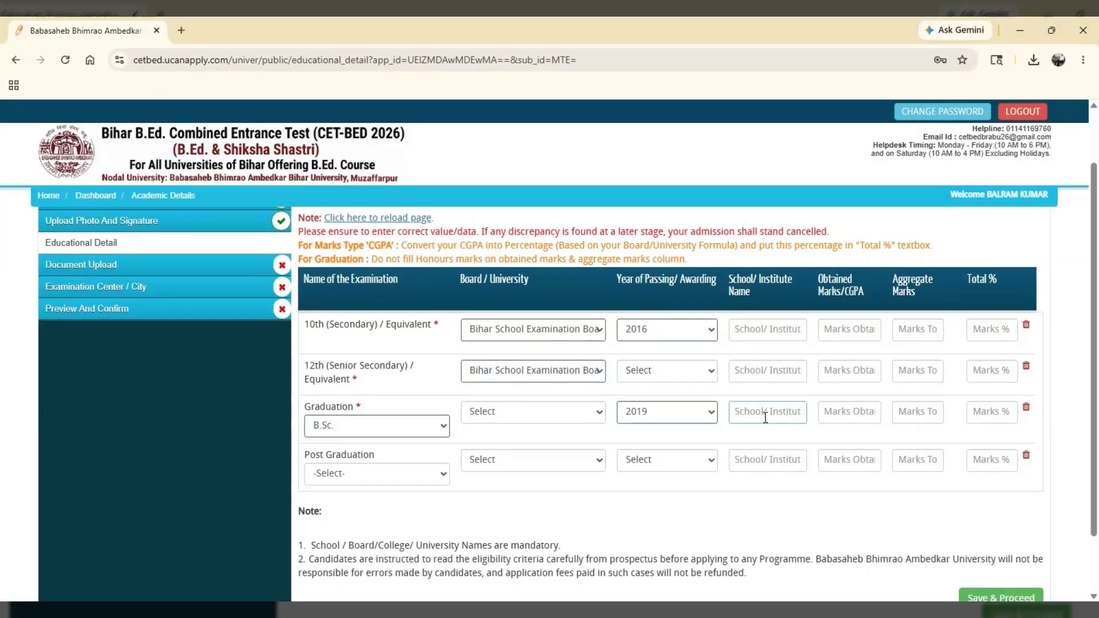
left_click(906, 412)
left_click(983, 412)
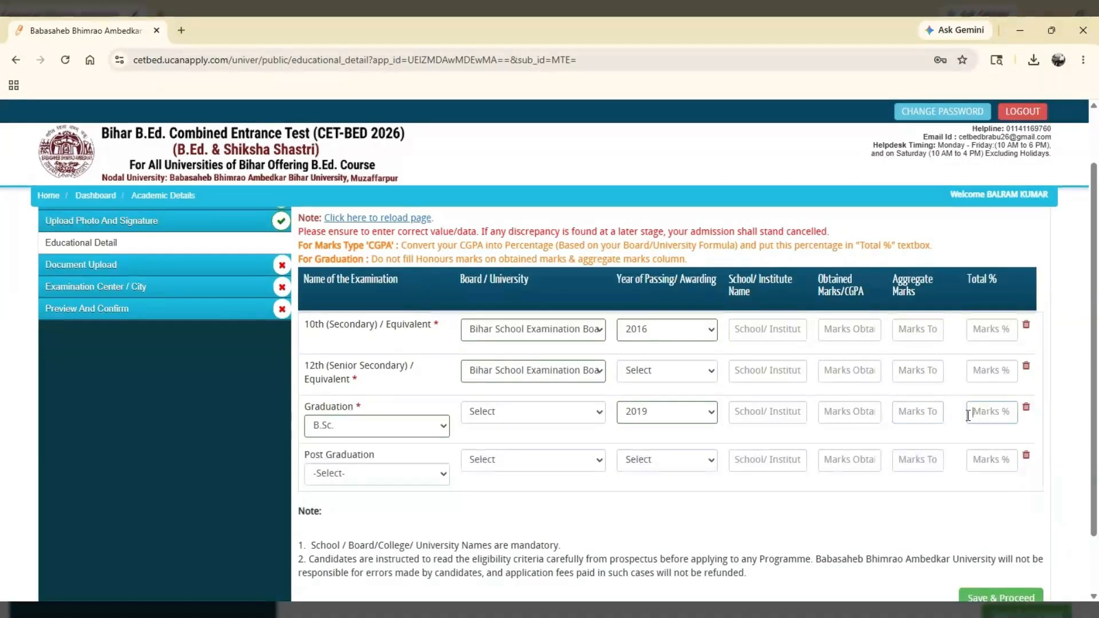
- Look through the Post Graduation course choices, and save the educational details to proceed to the Document Upload stage
left_click(389, 479)
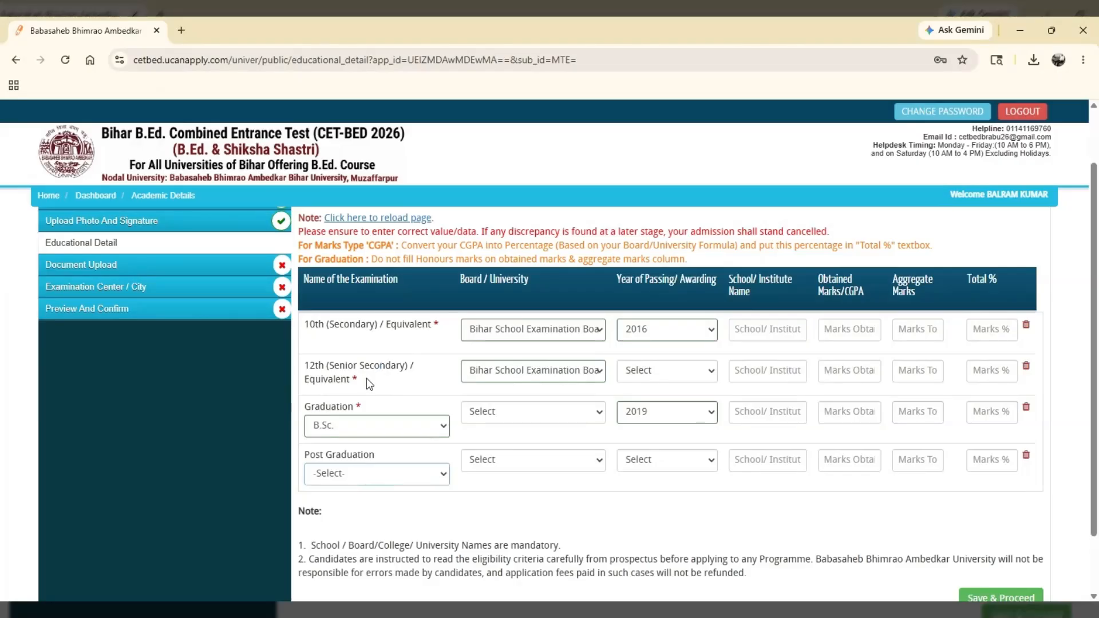
scroll(426, 389, "down", 2)
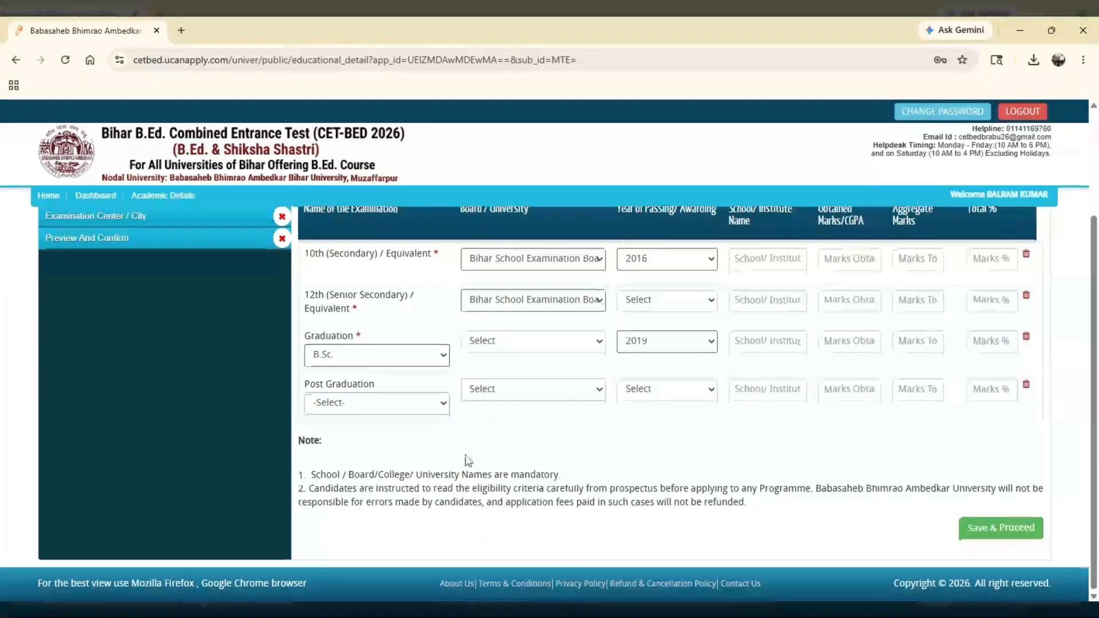
left_click(1001, 527)
left_click(724, 280)
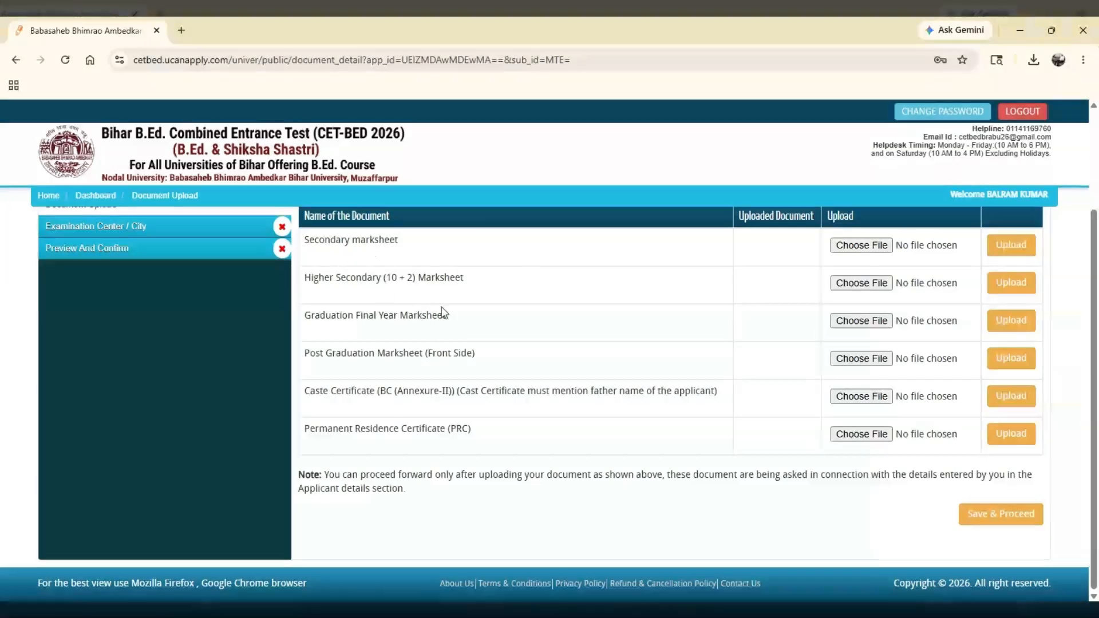
- Examine the list of required documents, from the Higher Secondary marksheet through the caste certificate to the Permanent Residence Certificate
left_click_drag(311, 279, 476, 278)
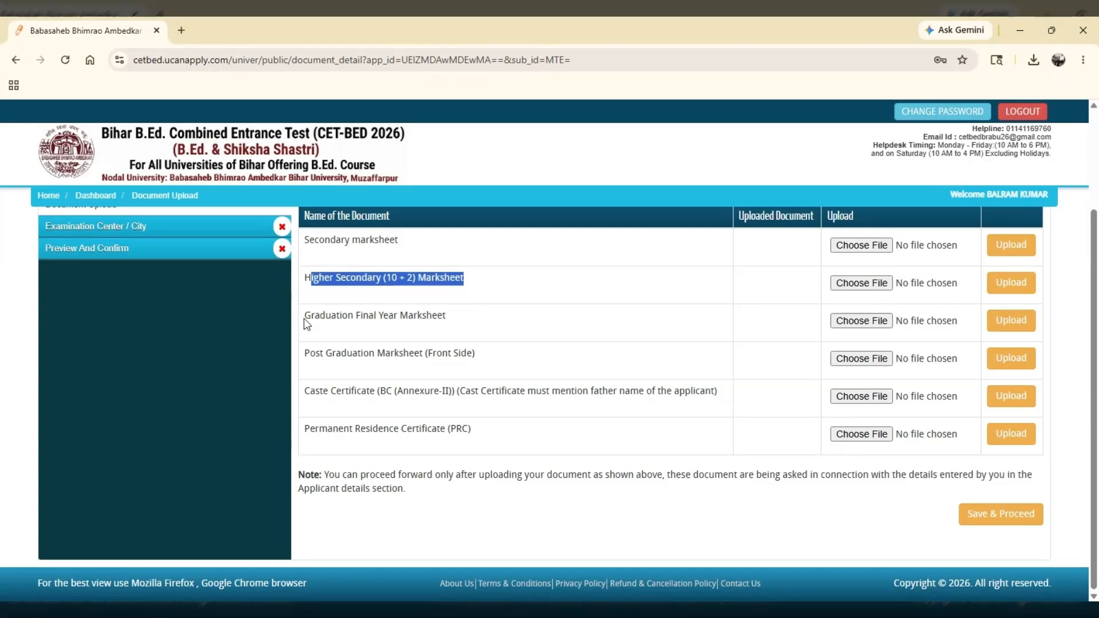
left_click_drag(303, 315, 462, 318)
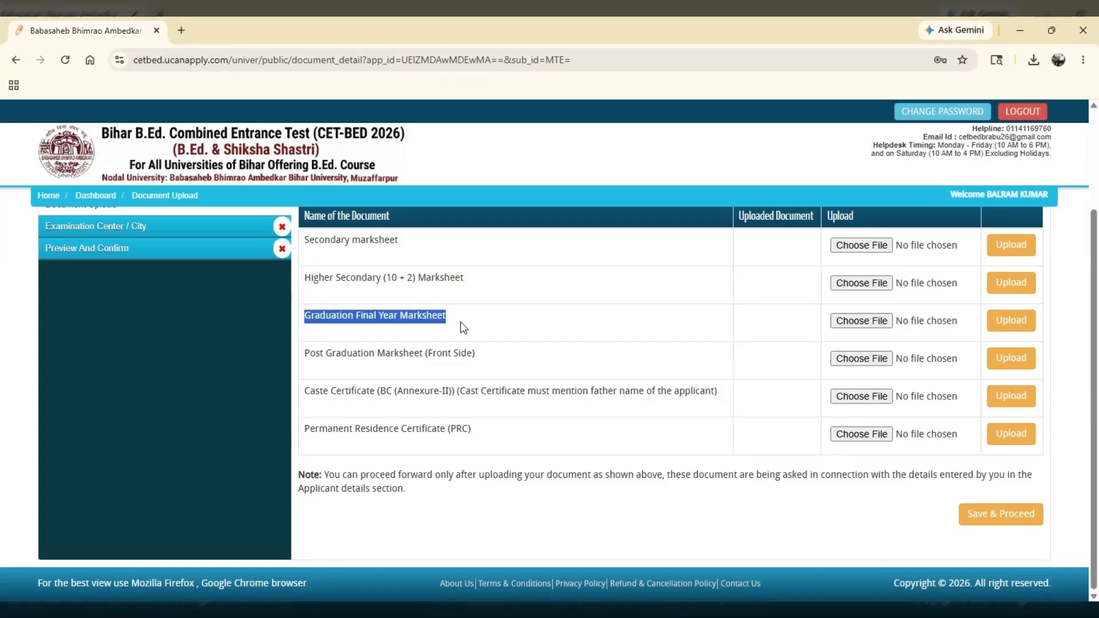
left_click_drag(306, 353, 483, 365)
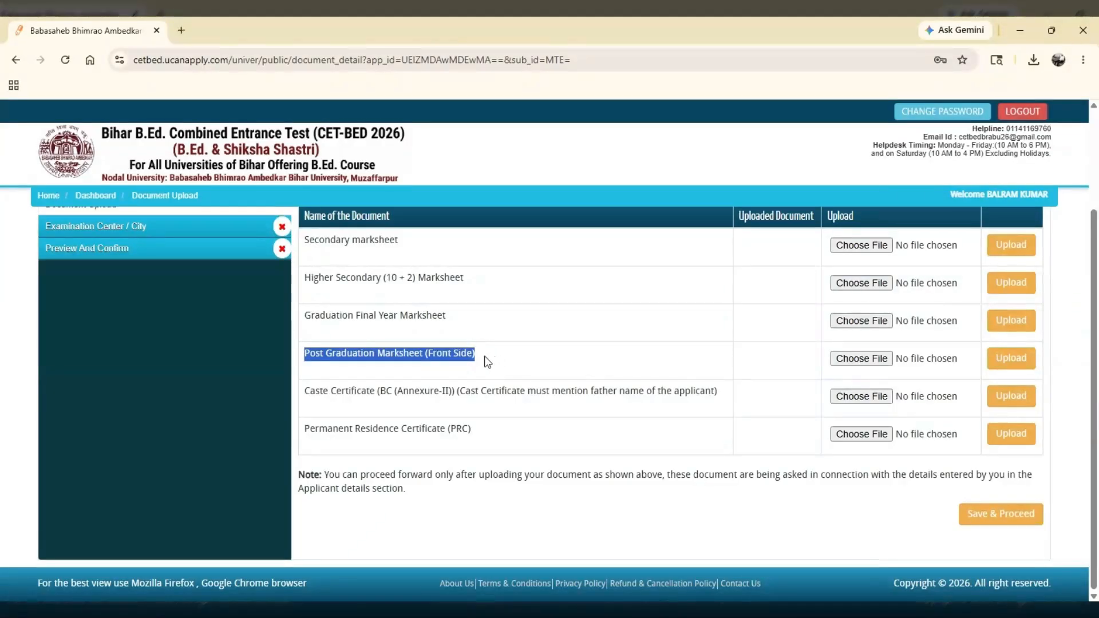
left_click_drag(304, 391, 712, 408)
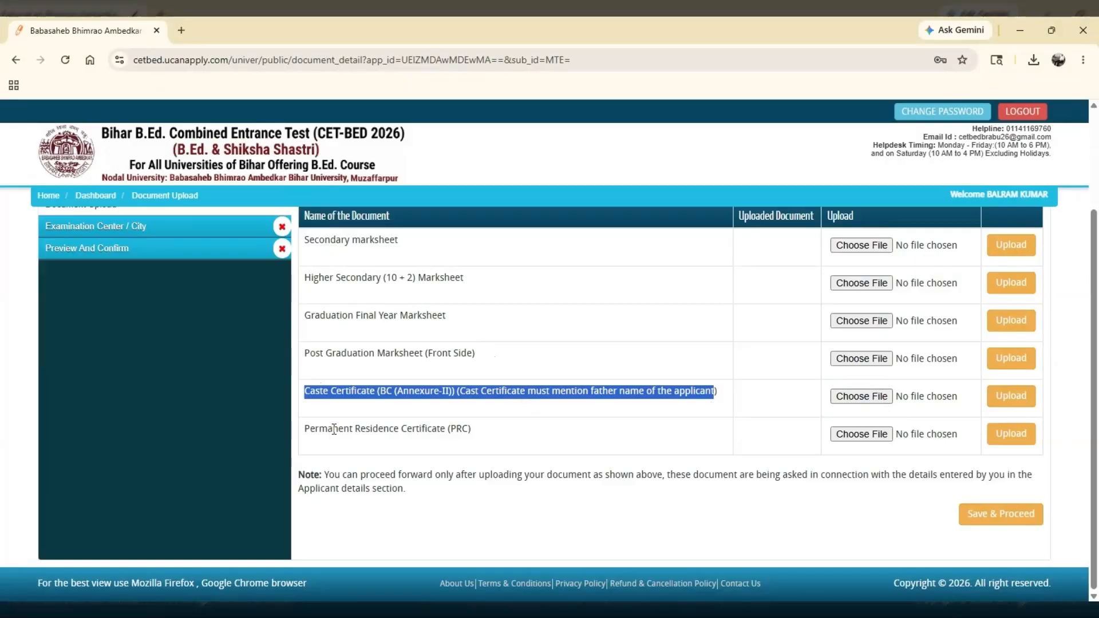
left_click_drag(305, 430, 499, 436)
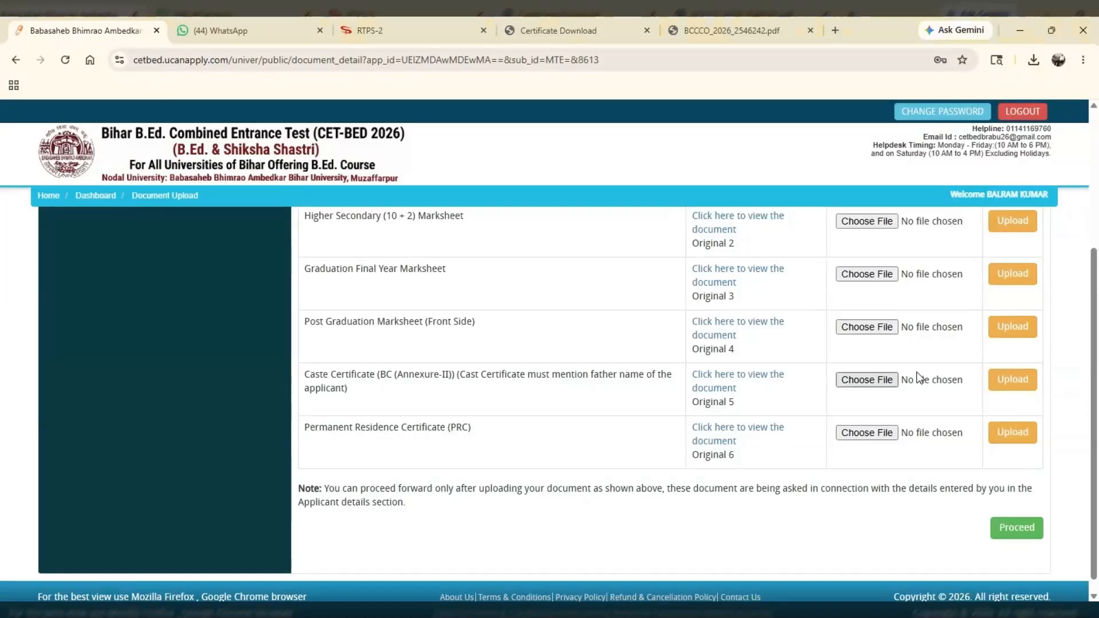
- Check the uploaded document entries and proceed to the Examination Center / City stage
scroll(927, 355, "up", 3)
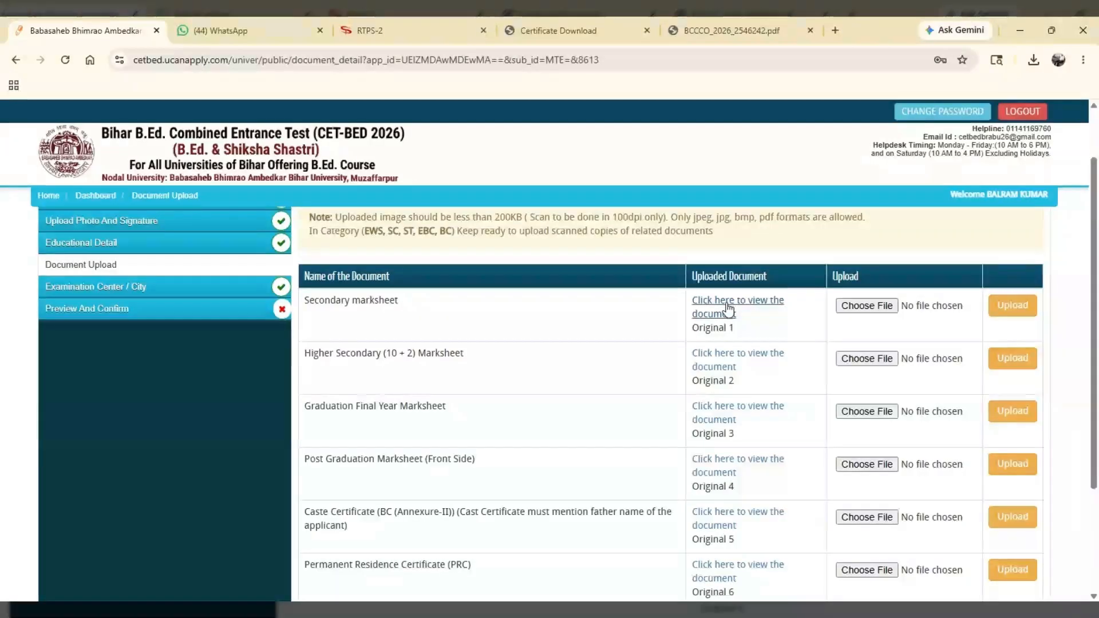
scroll(715, 366, "down", 1)
scroll(728, 372, "down", 2)
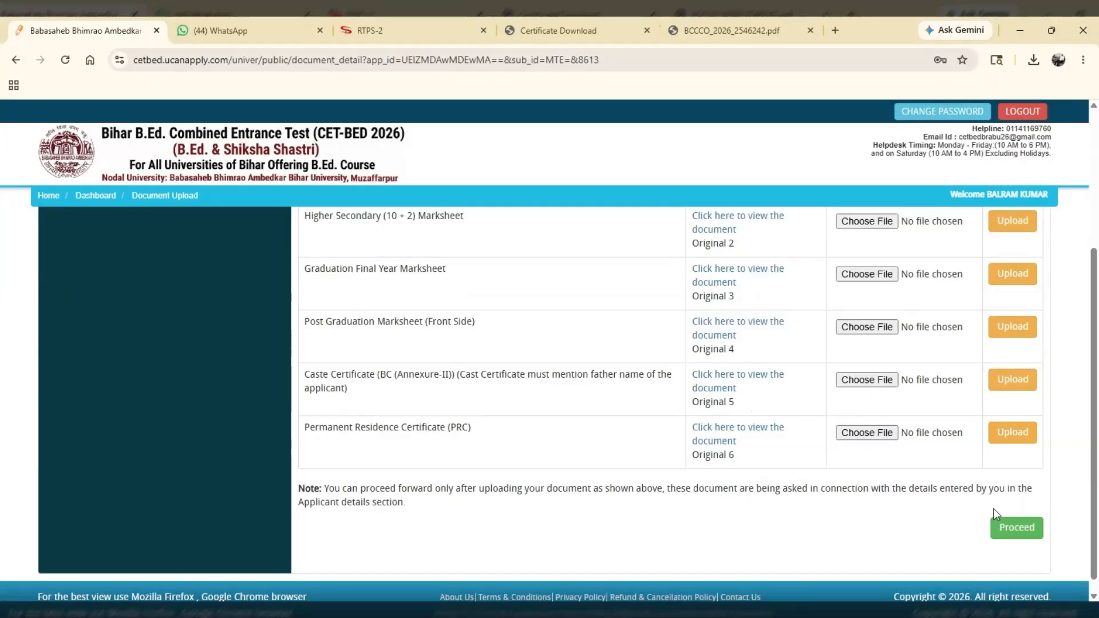
left_click(1011, 531)
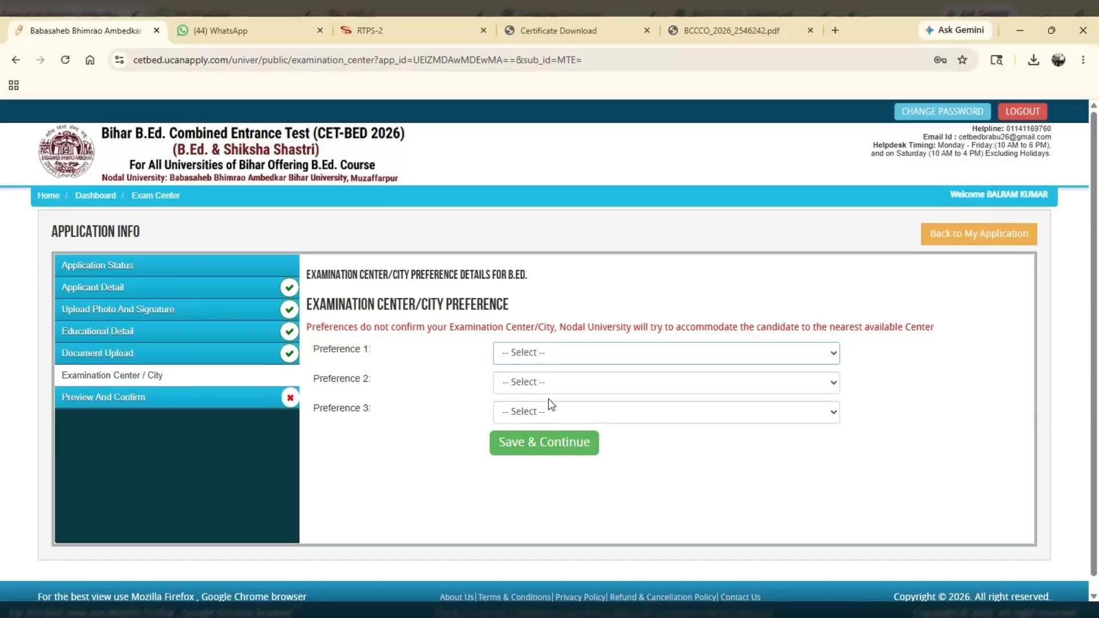
- Set examination city preference 1 to Patna and preference 2 to Chapra, choose a third city, and save to continue to the preview
scroll(903, 375, "down", 1)
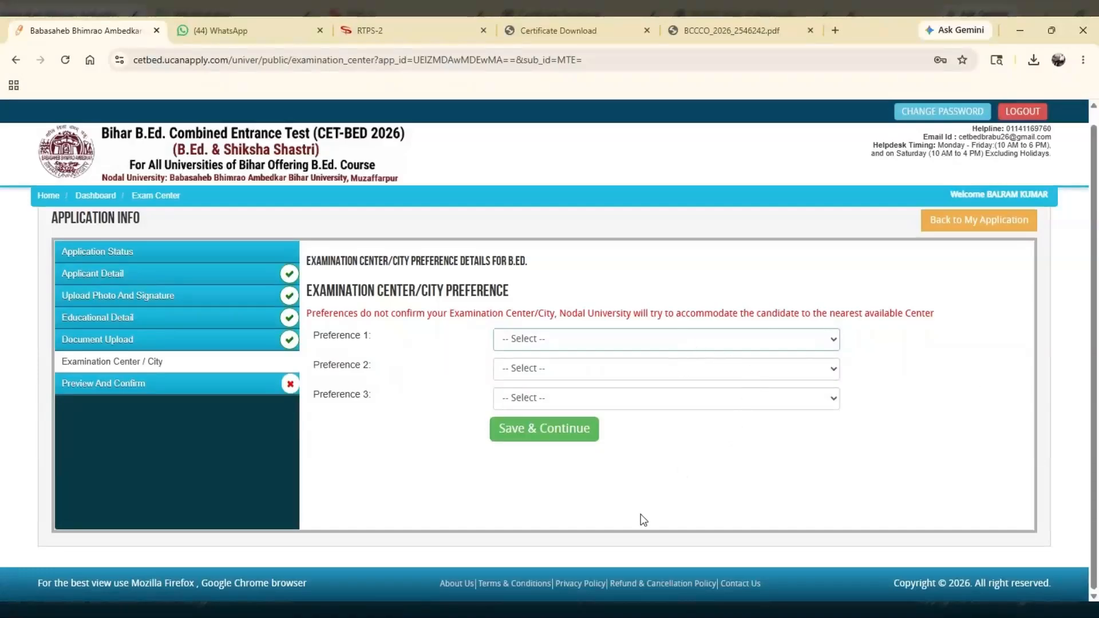
key("p")
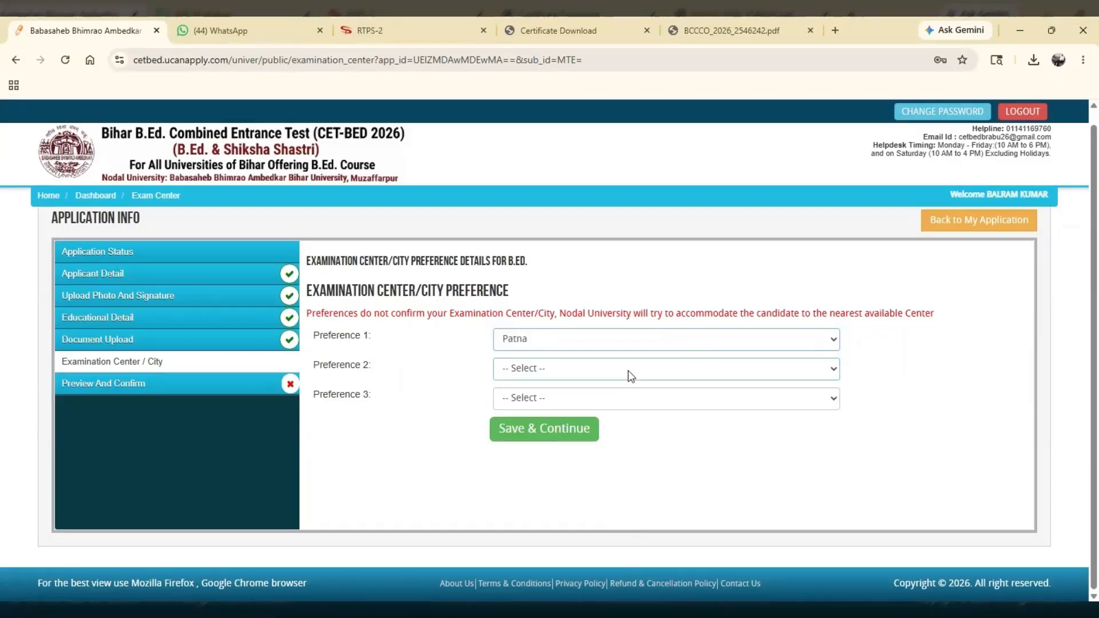
key("c")
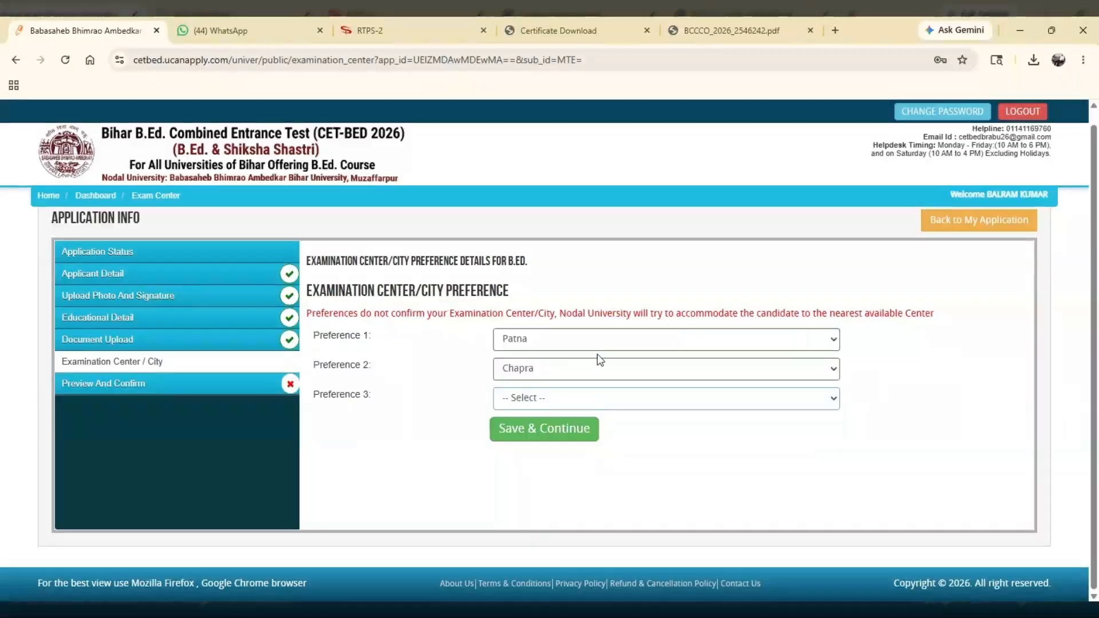
key("h")
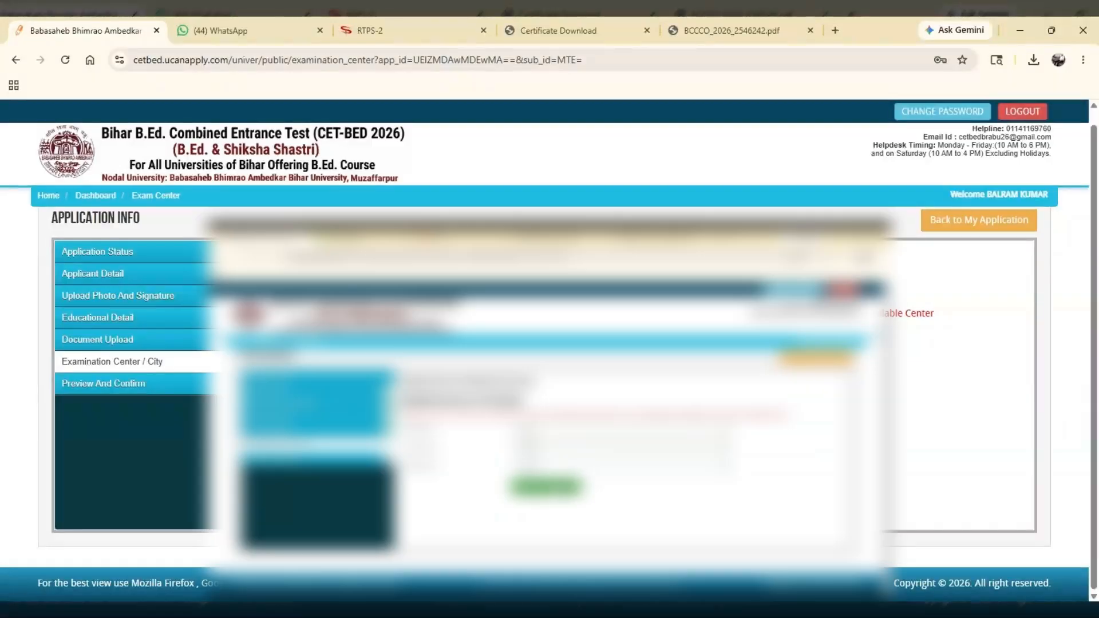
left_click(545, 485)
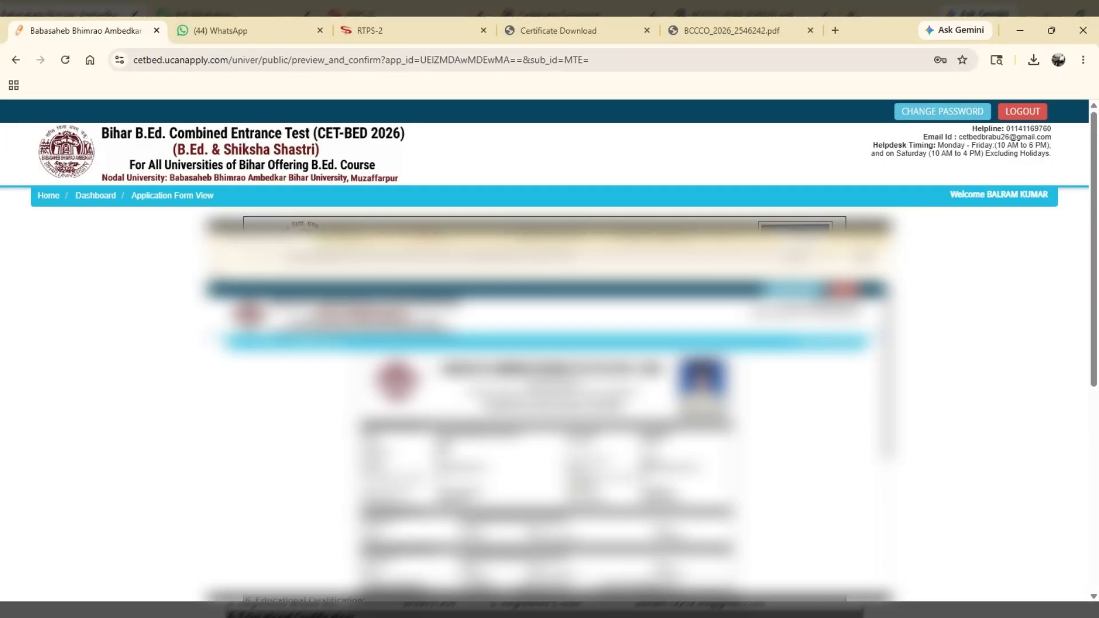
- Review the application form preview from the applicant details down to the candidate's declaration and back to the beginning
scroll(549, 401, "down", 4)
scroll(550, 401, "down", 3)
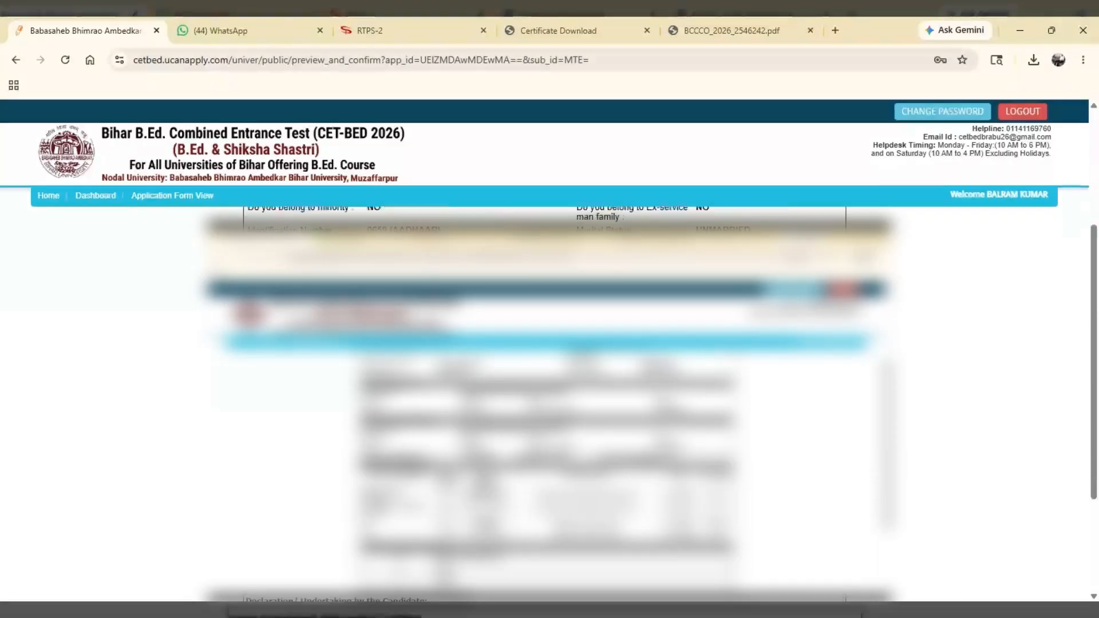
scroll(550, 400, "down", 5)
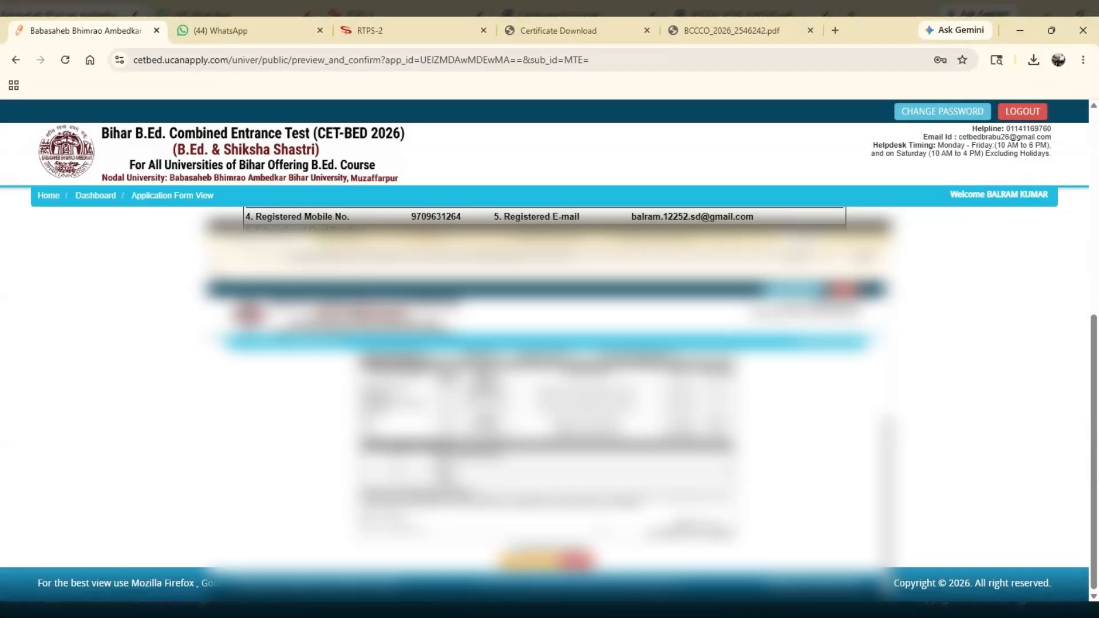
scroll(549, 400, "up", 5)
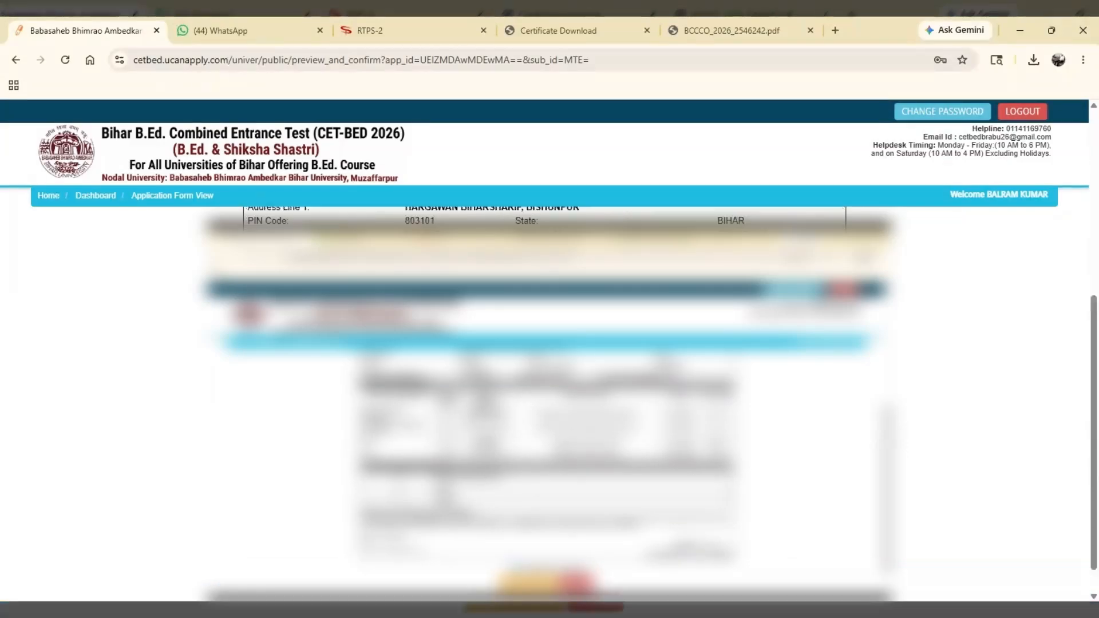
scroll(549, 401, "up", 1)
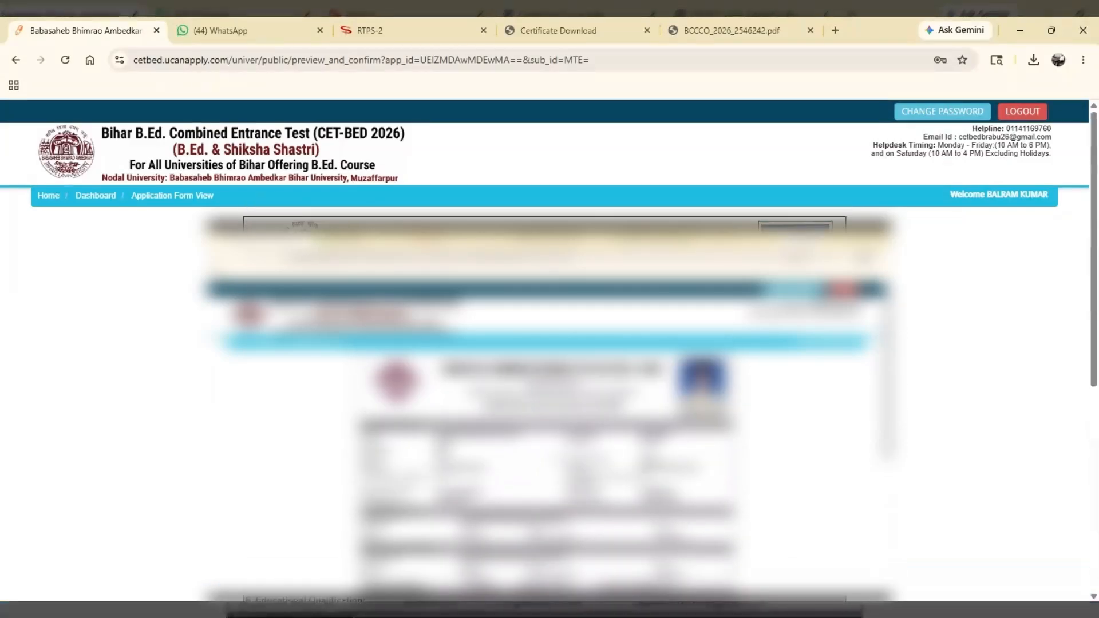